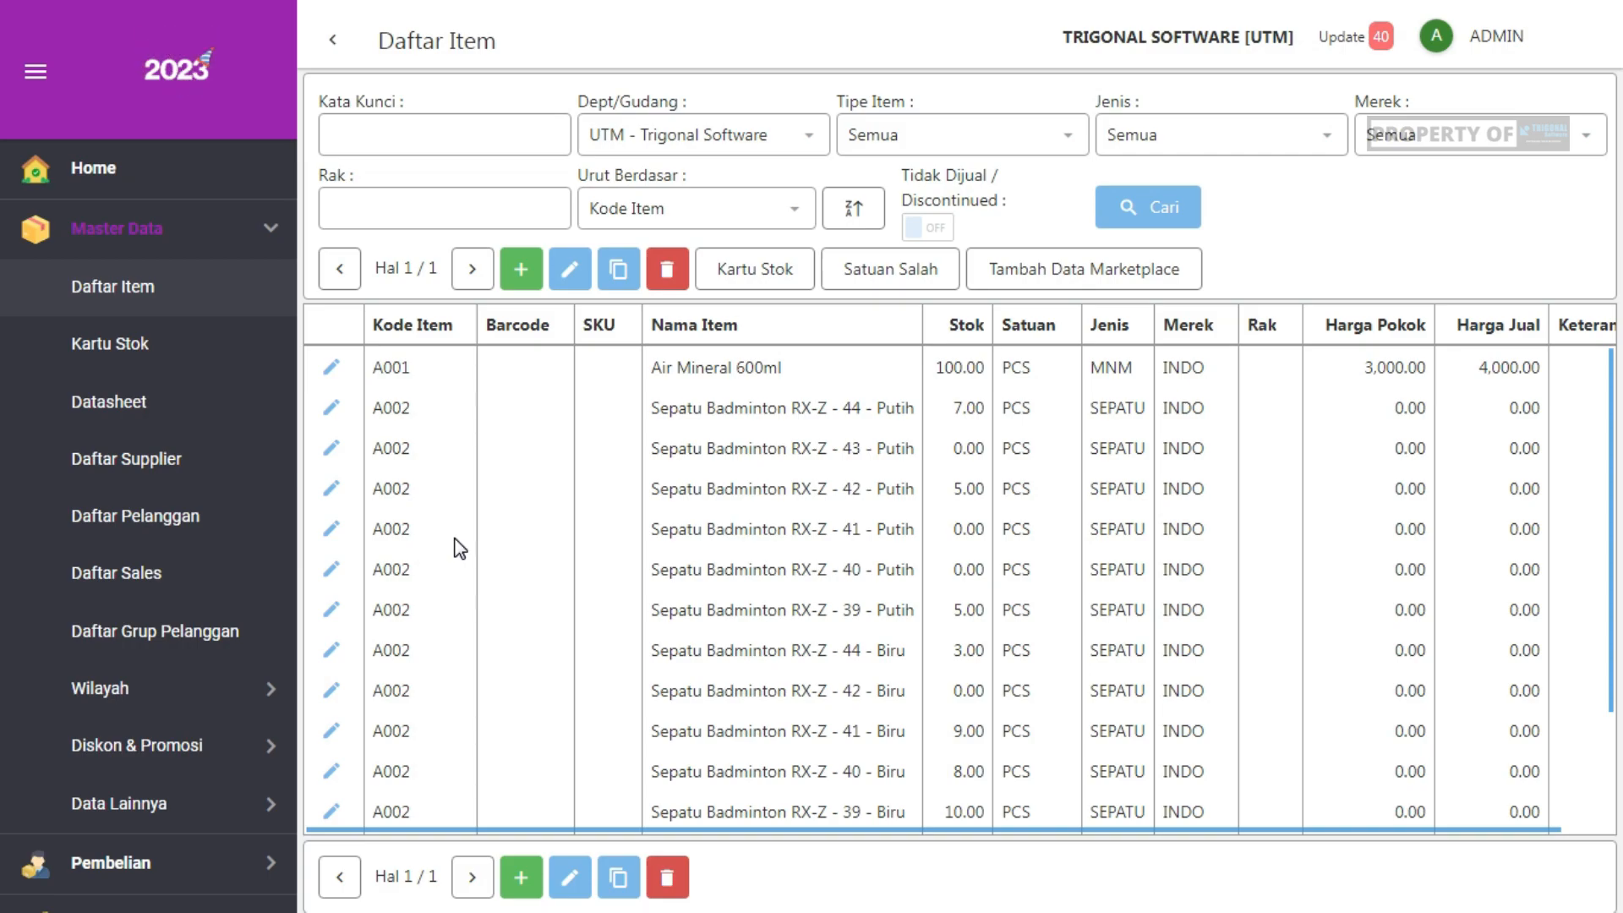
# Examine the A002 Sepatu Badminton RX-Z entries in the item list, comparing their size and colour variants
pyautogui.click(385, 414)
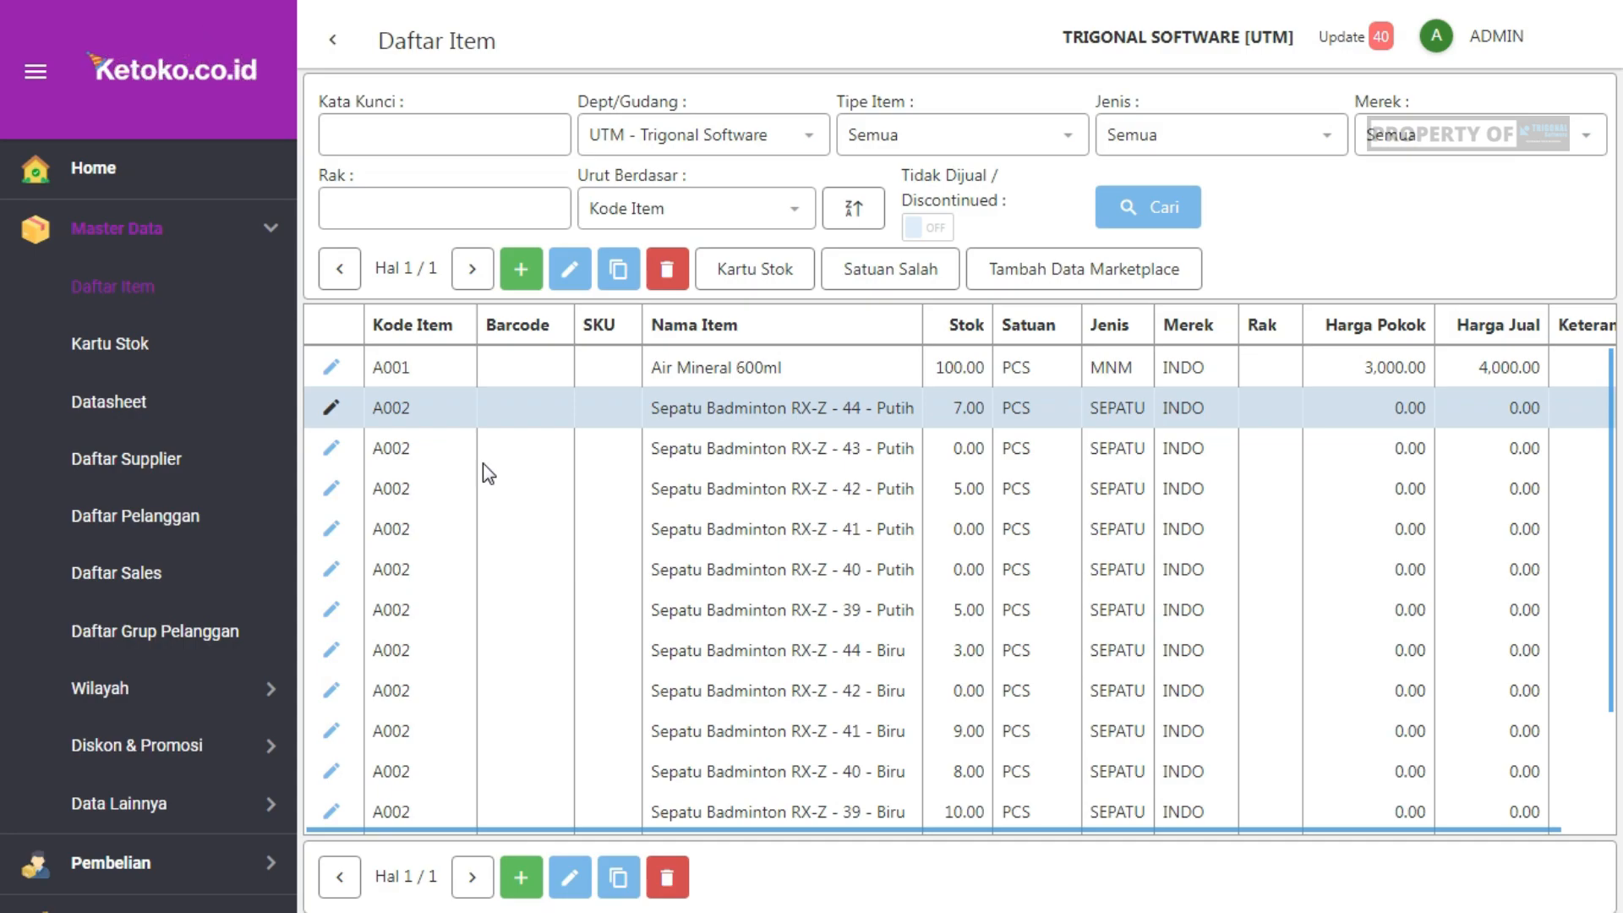
pyautogui.click(412, 444)
pyautogui.click(423, 406)
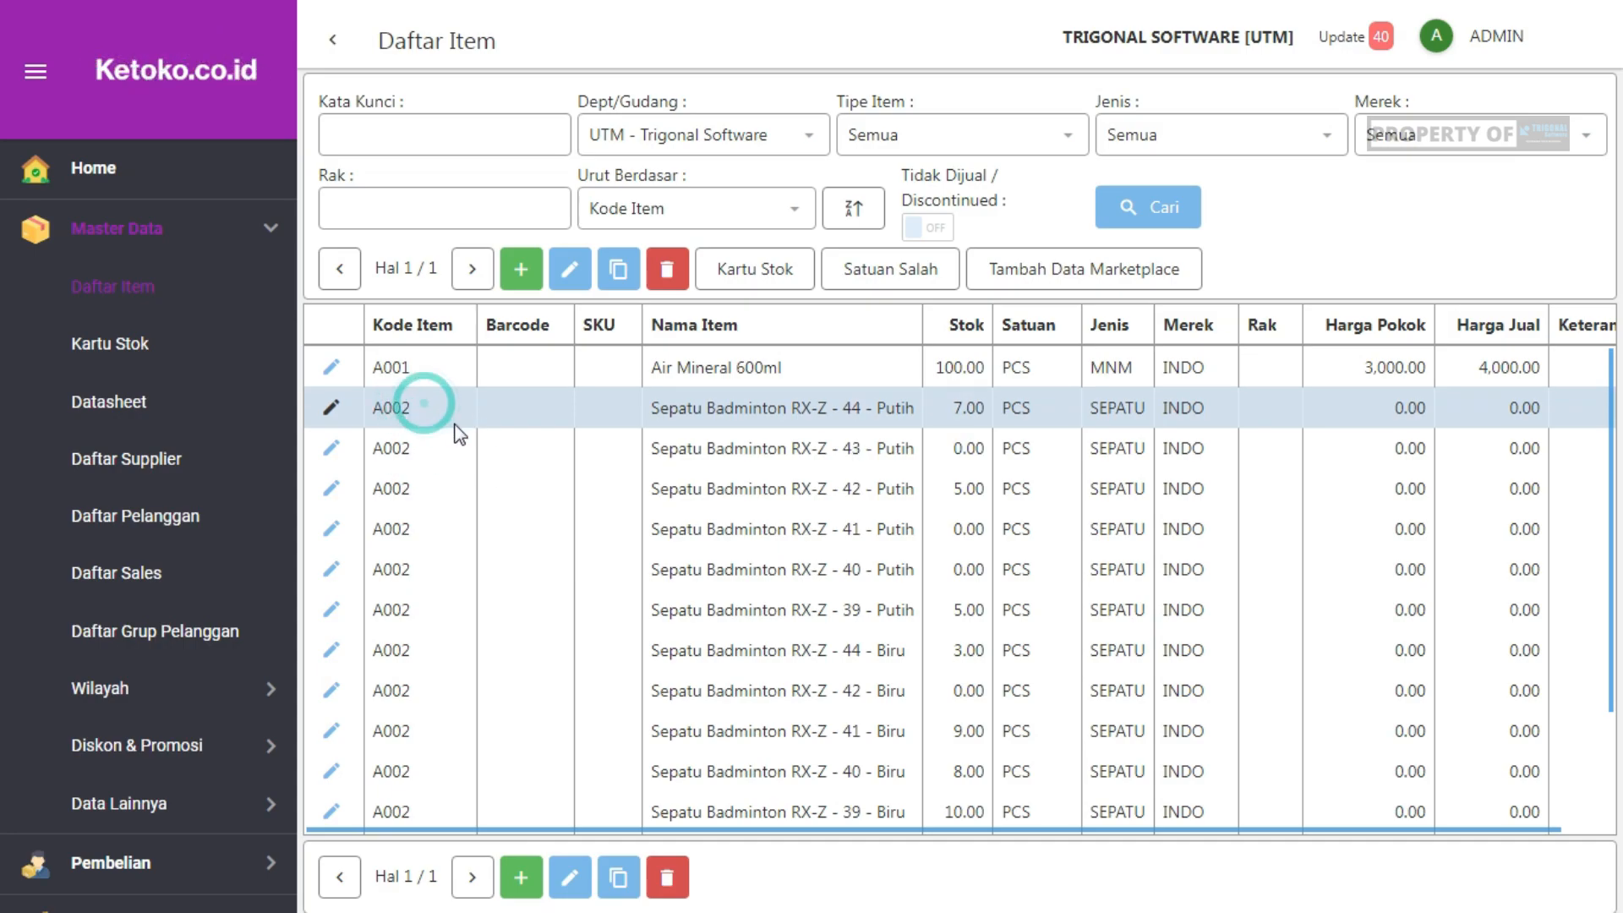
pyautogui.click(805, 455)
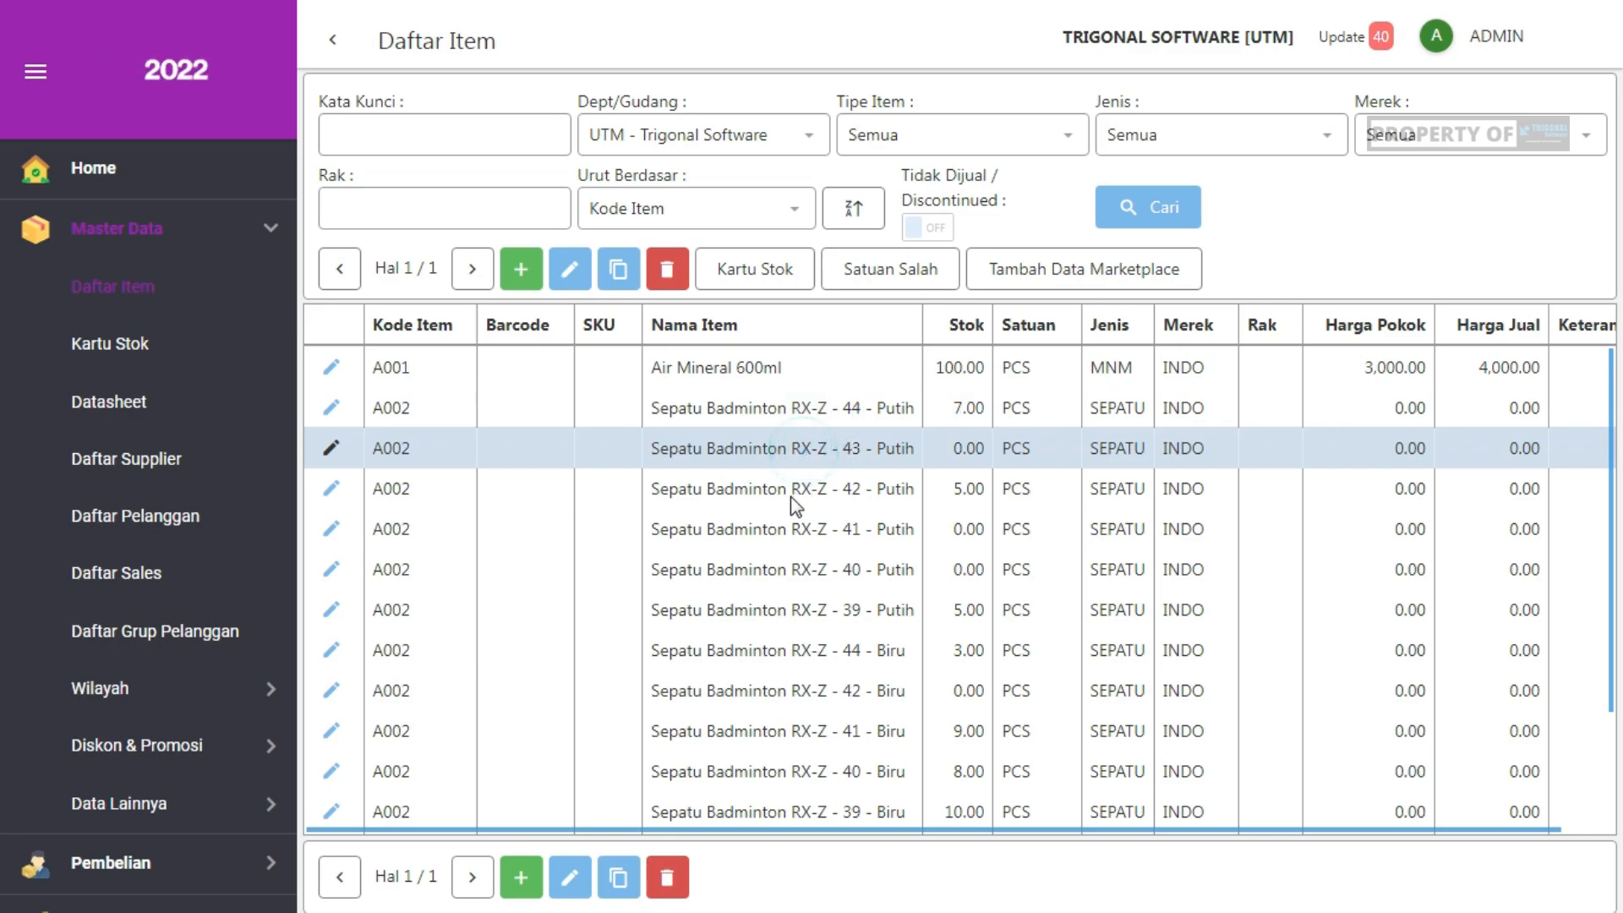
pyautogui.click(791, 497)
pyautogui.click(859, 409)
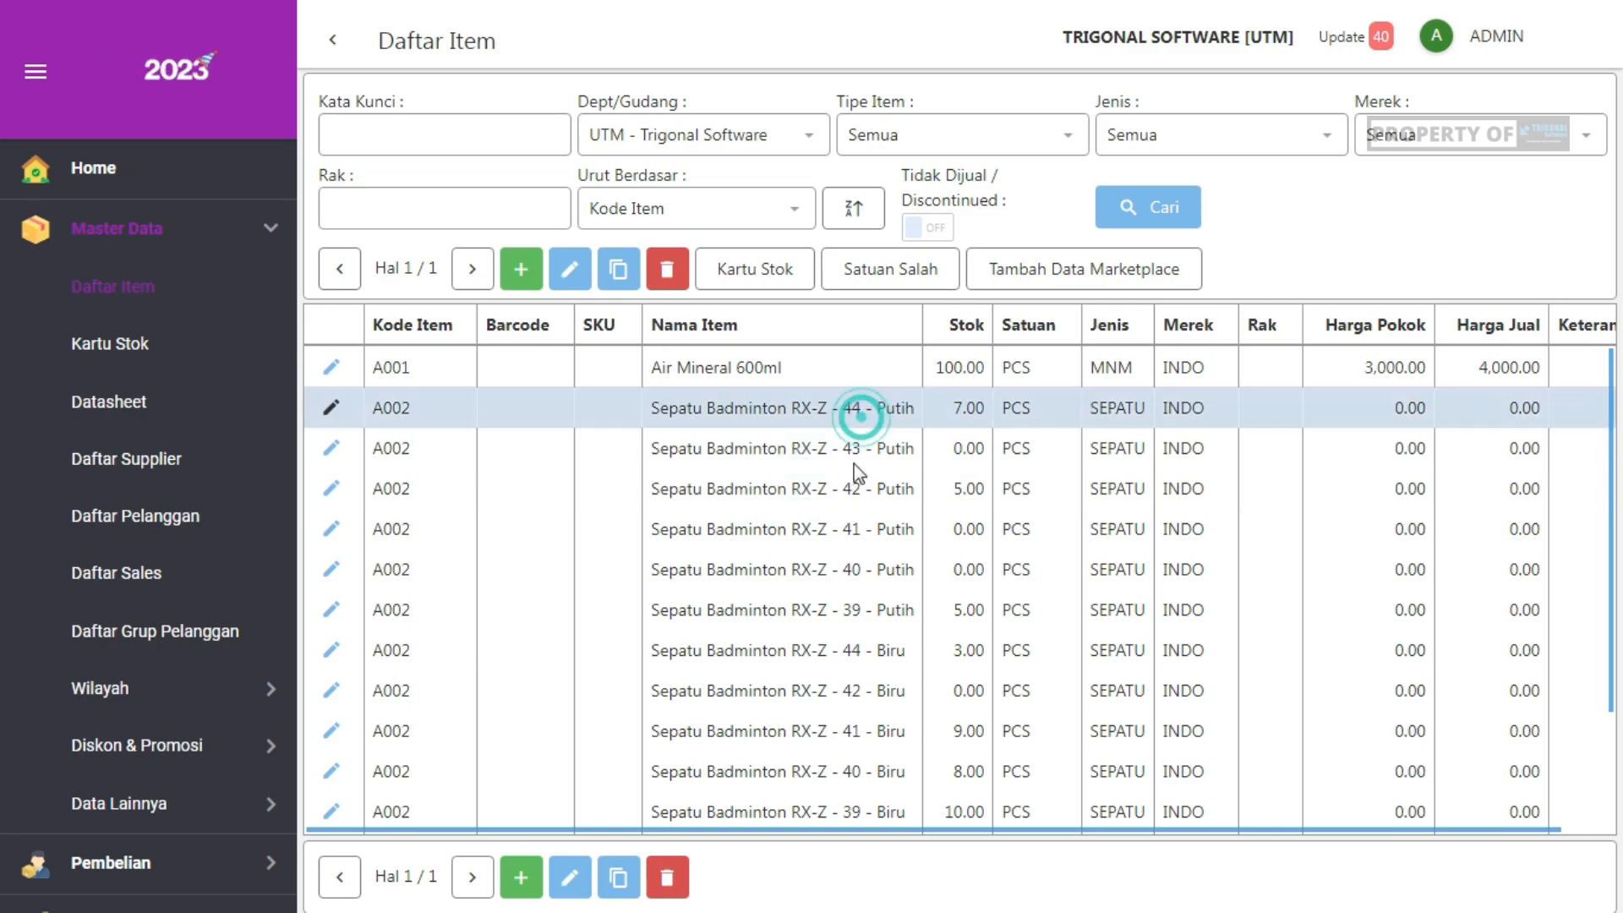
pyautogui.click(842, 494)
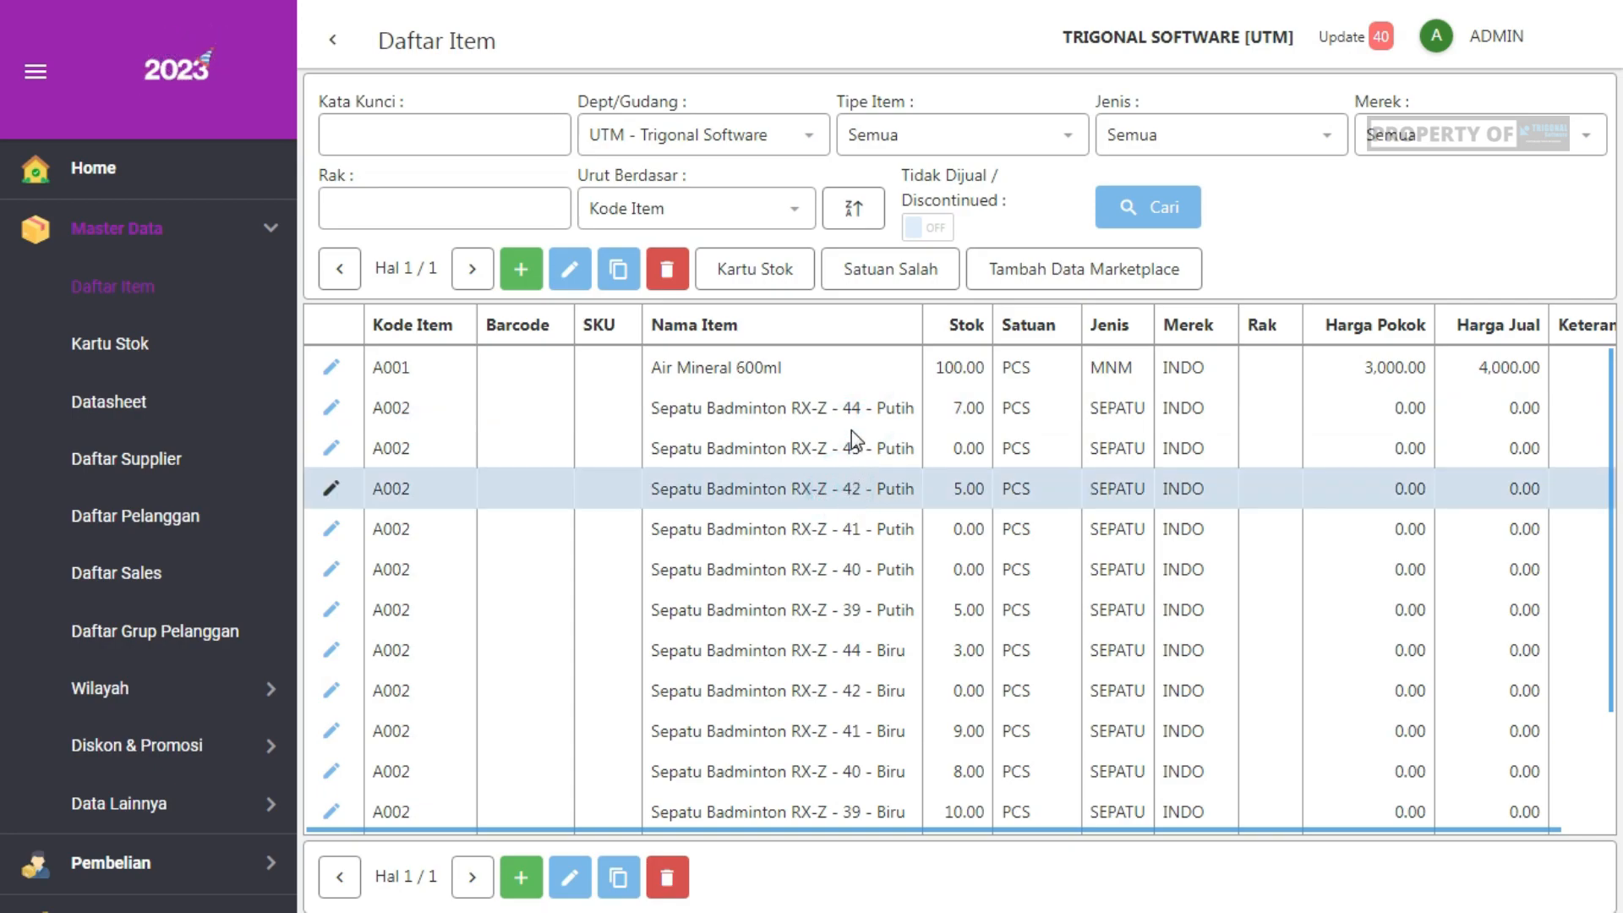
pyautogui.click(824, 537)
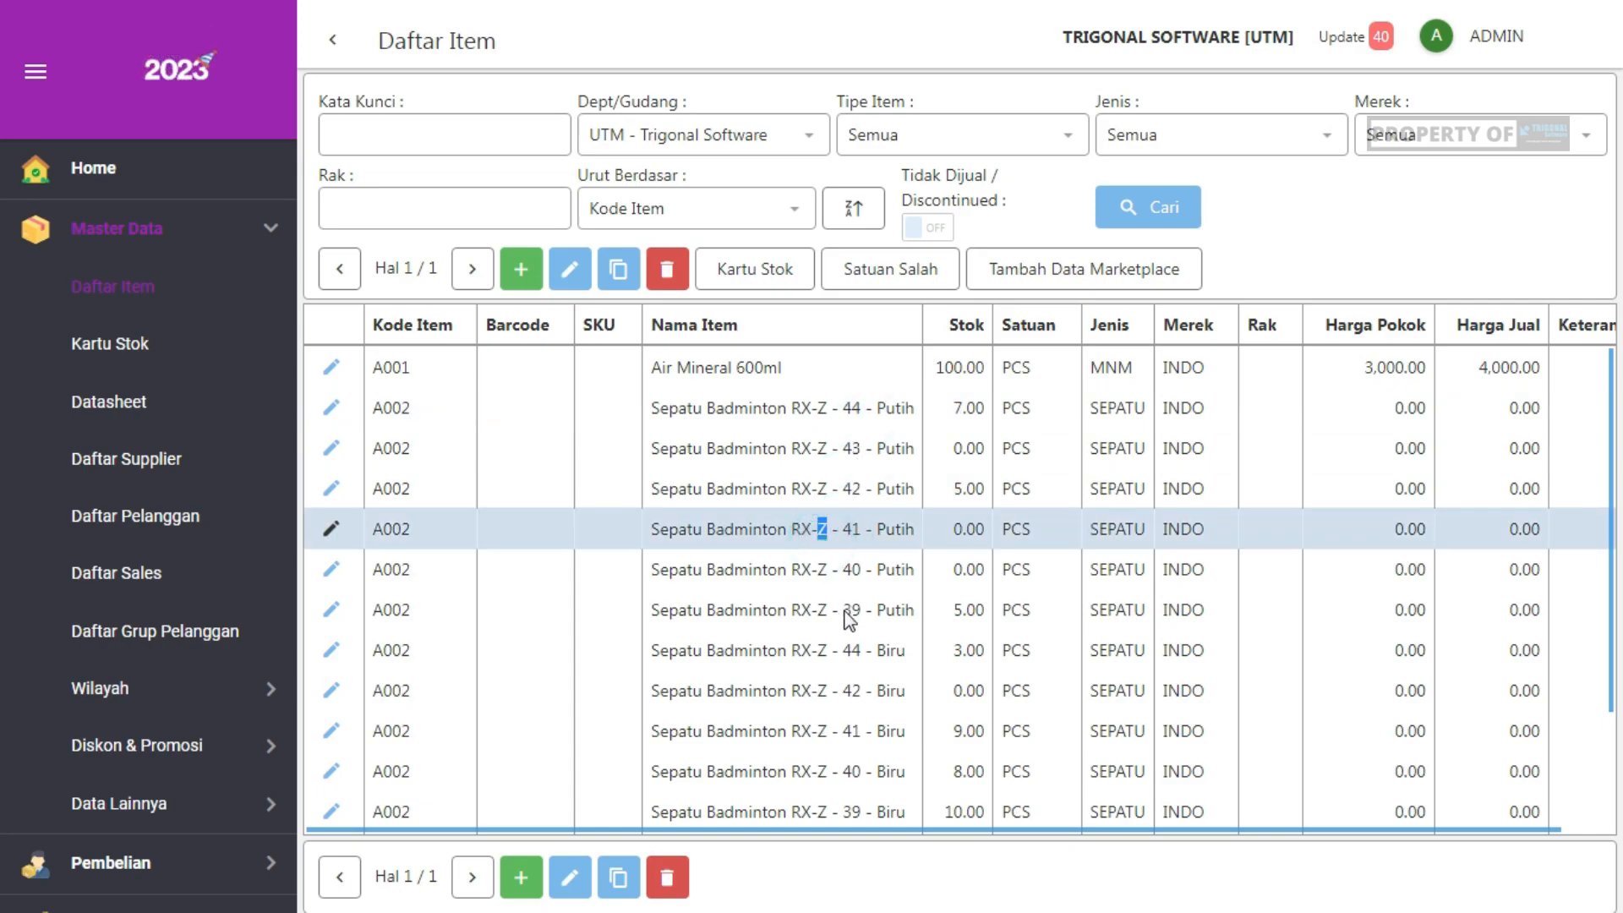
pyautogui.click(885, 657)
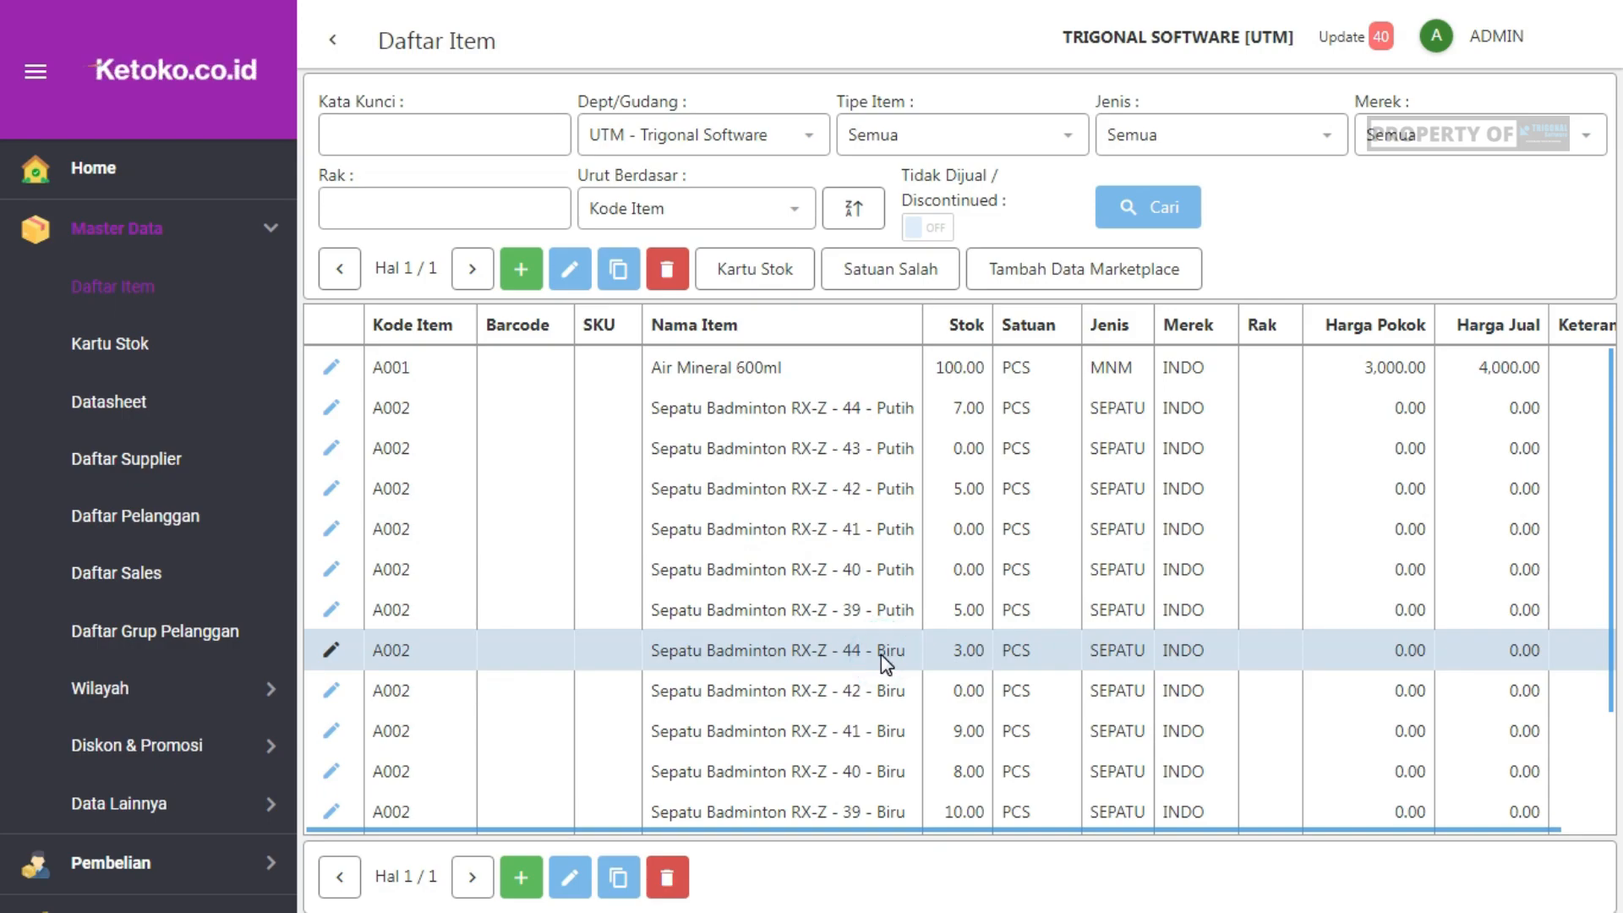
# Open item A002 for editing and view its units, variants and prices, including the size and colour variant choices
pyautogui.click(332, 652)
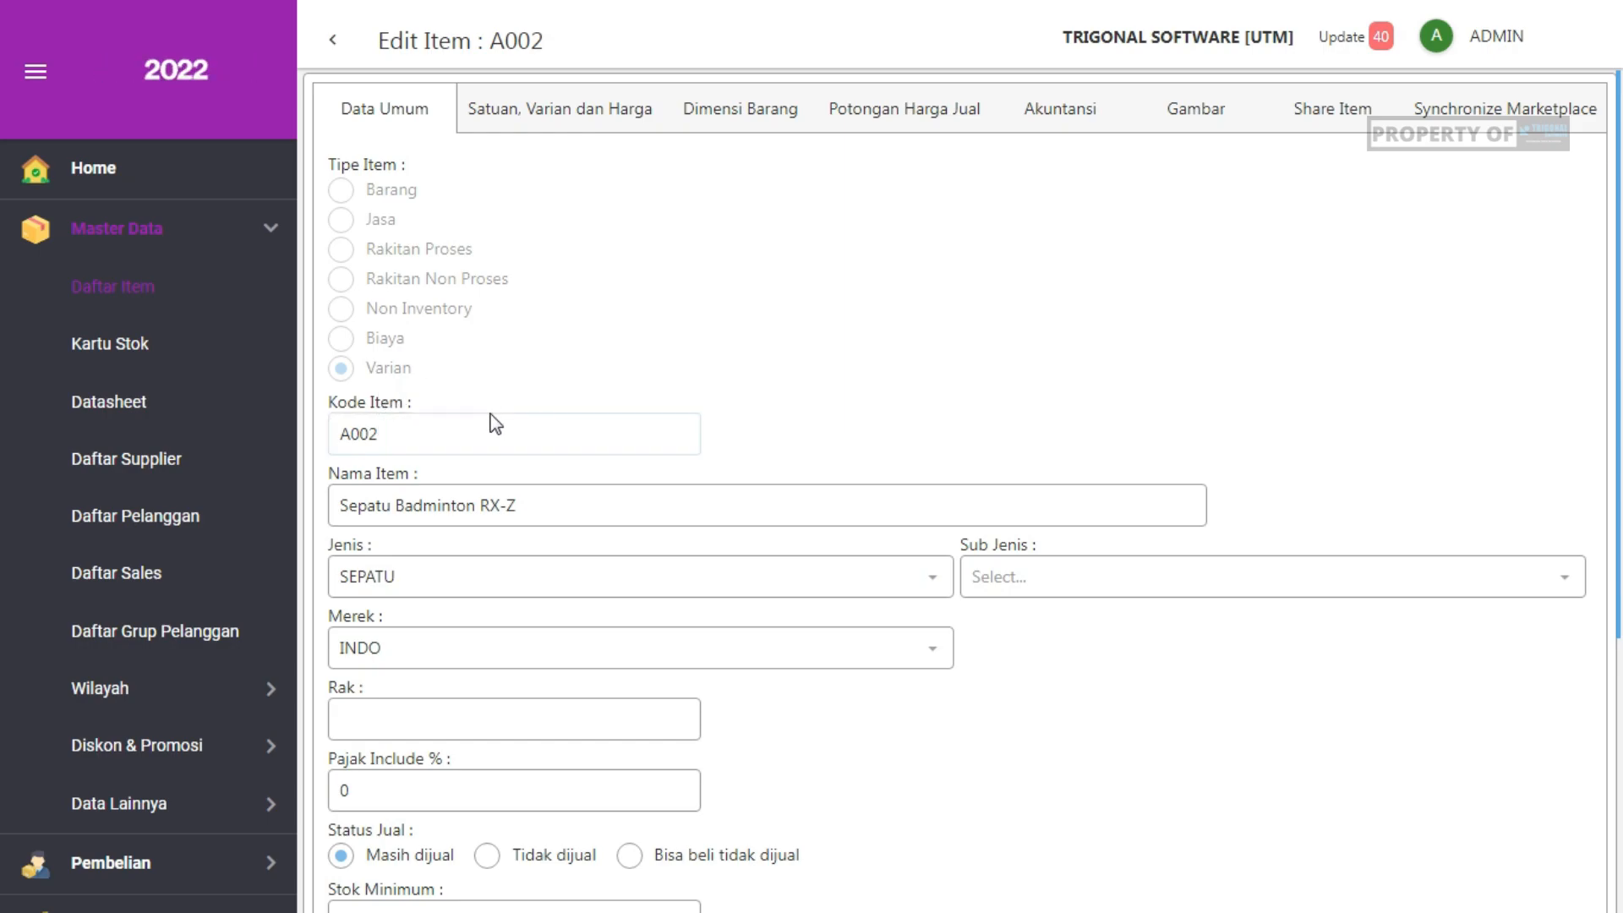
pyautogui.click(540, 120)
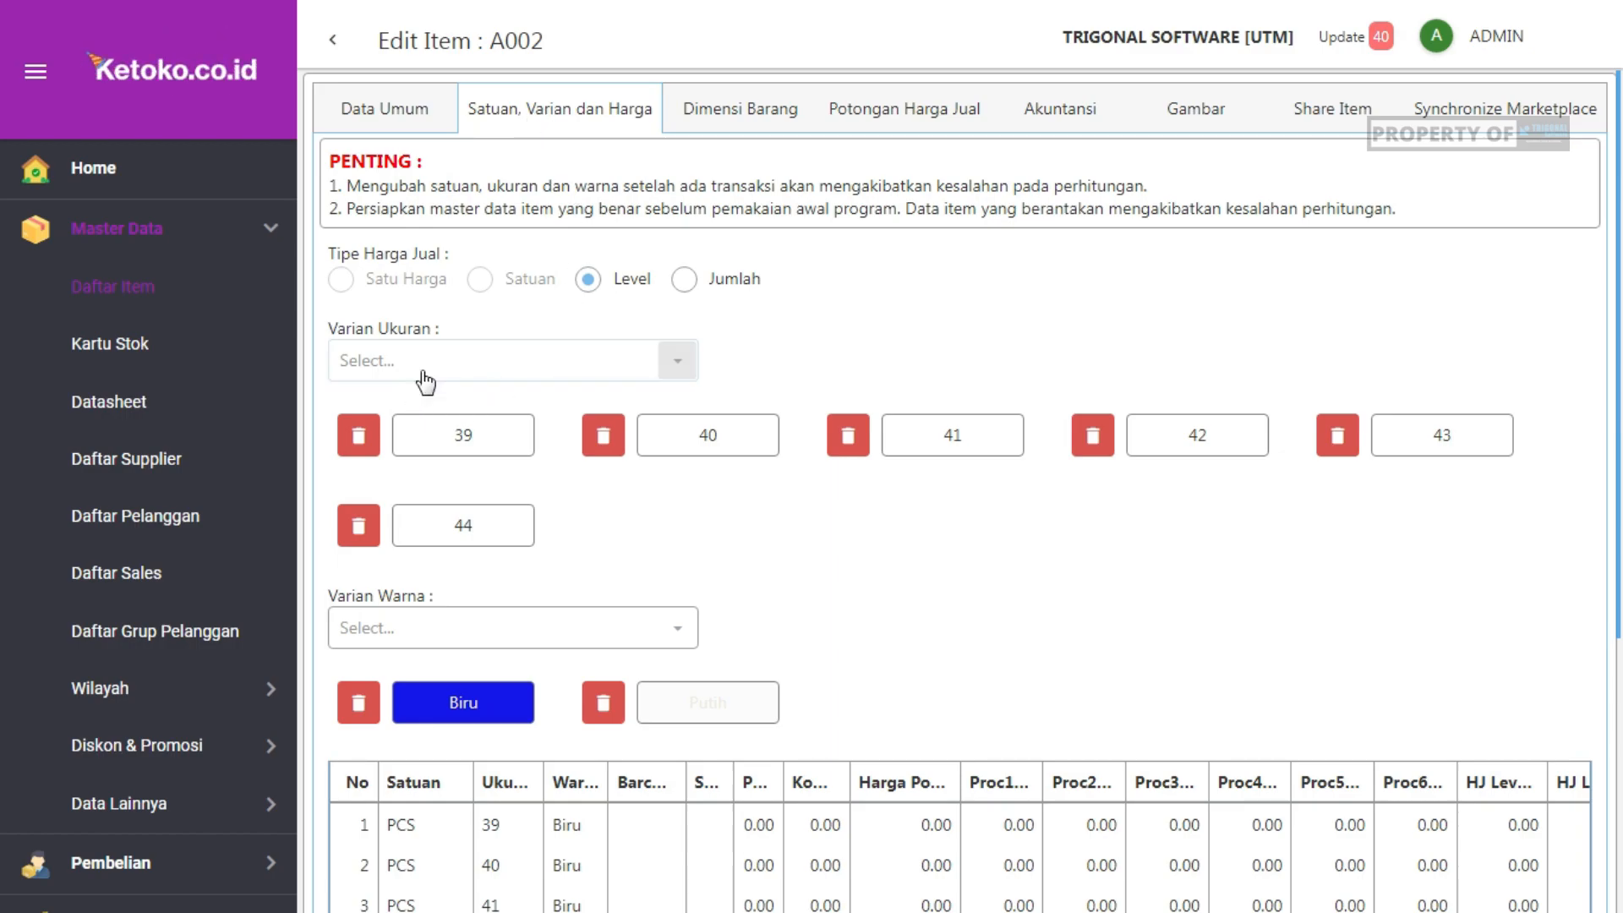
pyautogui.click(470, 359)
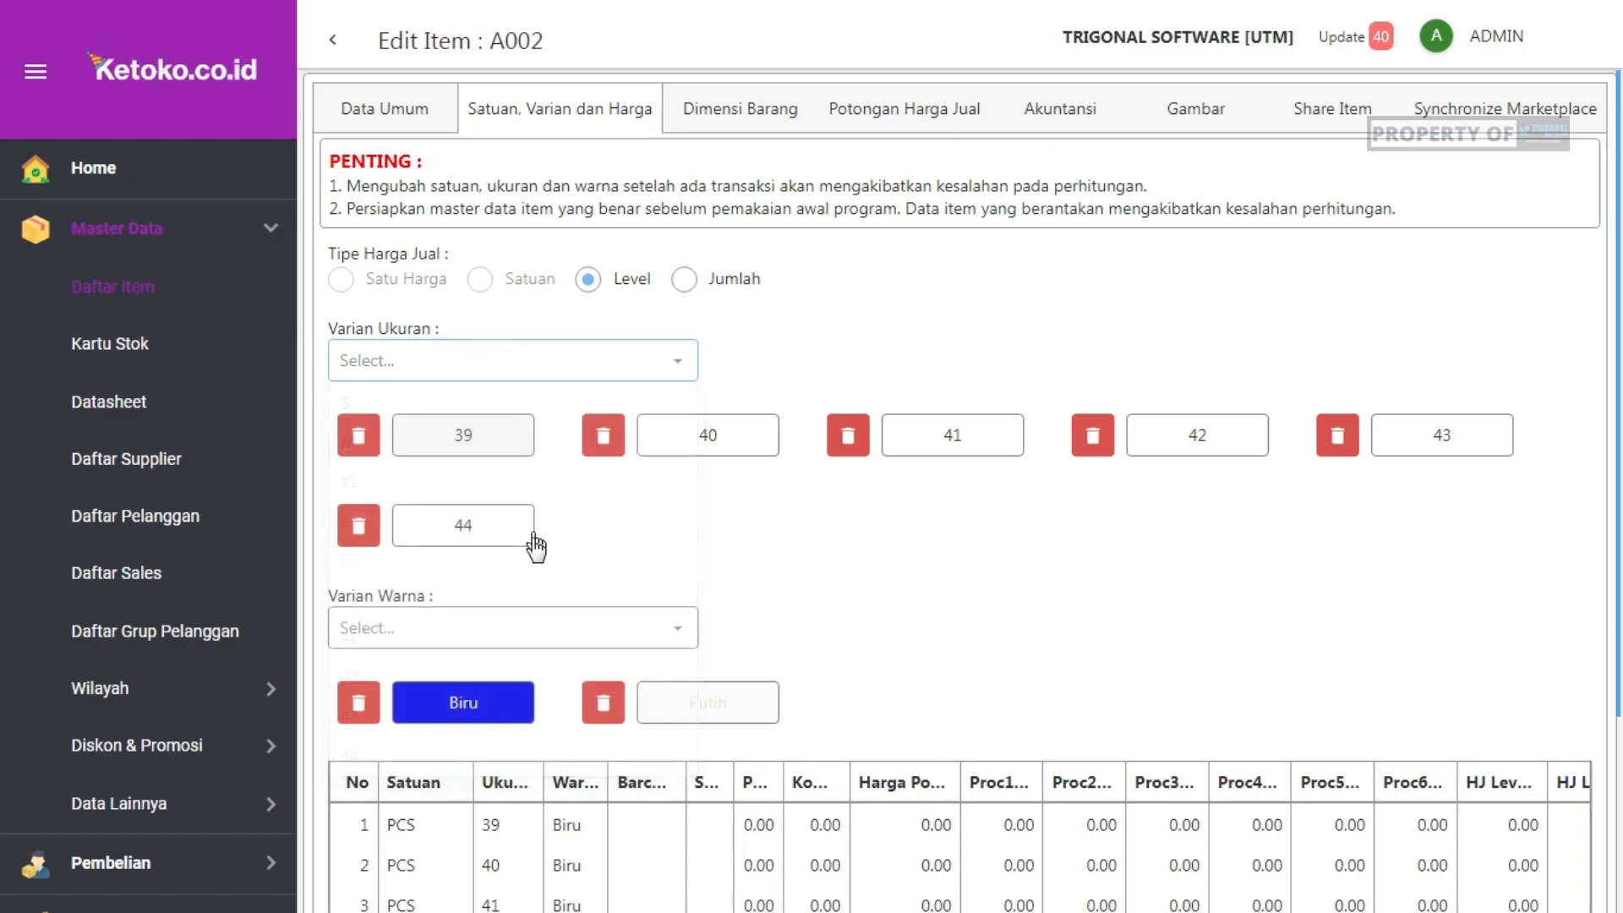
pyautogui.click(531, 627)
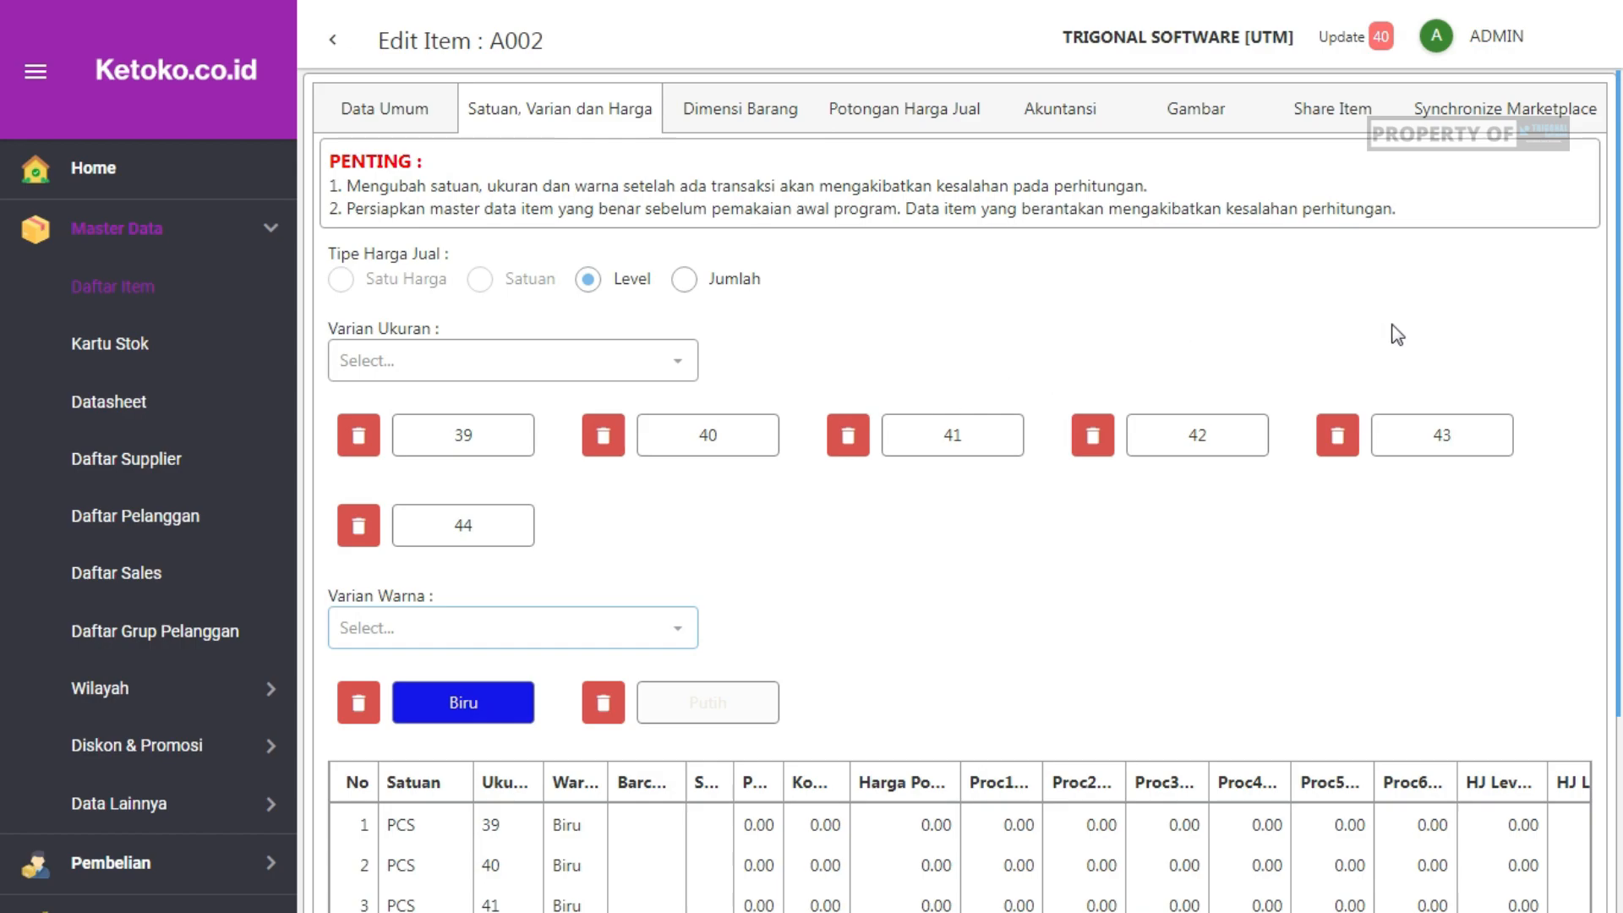
pyautogui.scroll(-1, 484, 655)
pyautogui.scroll(1, 544, 571)
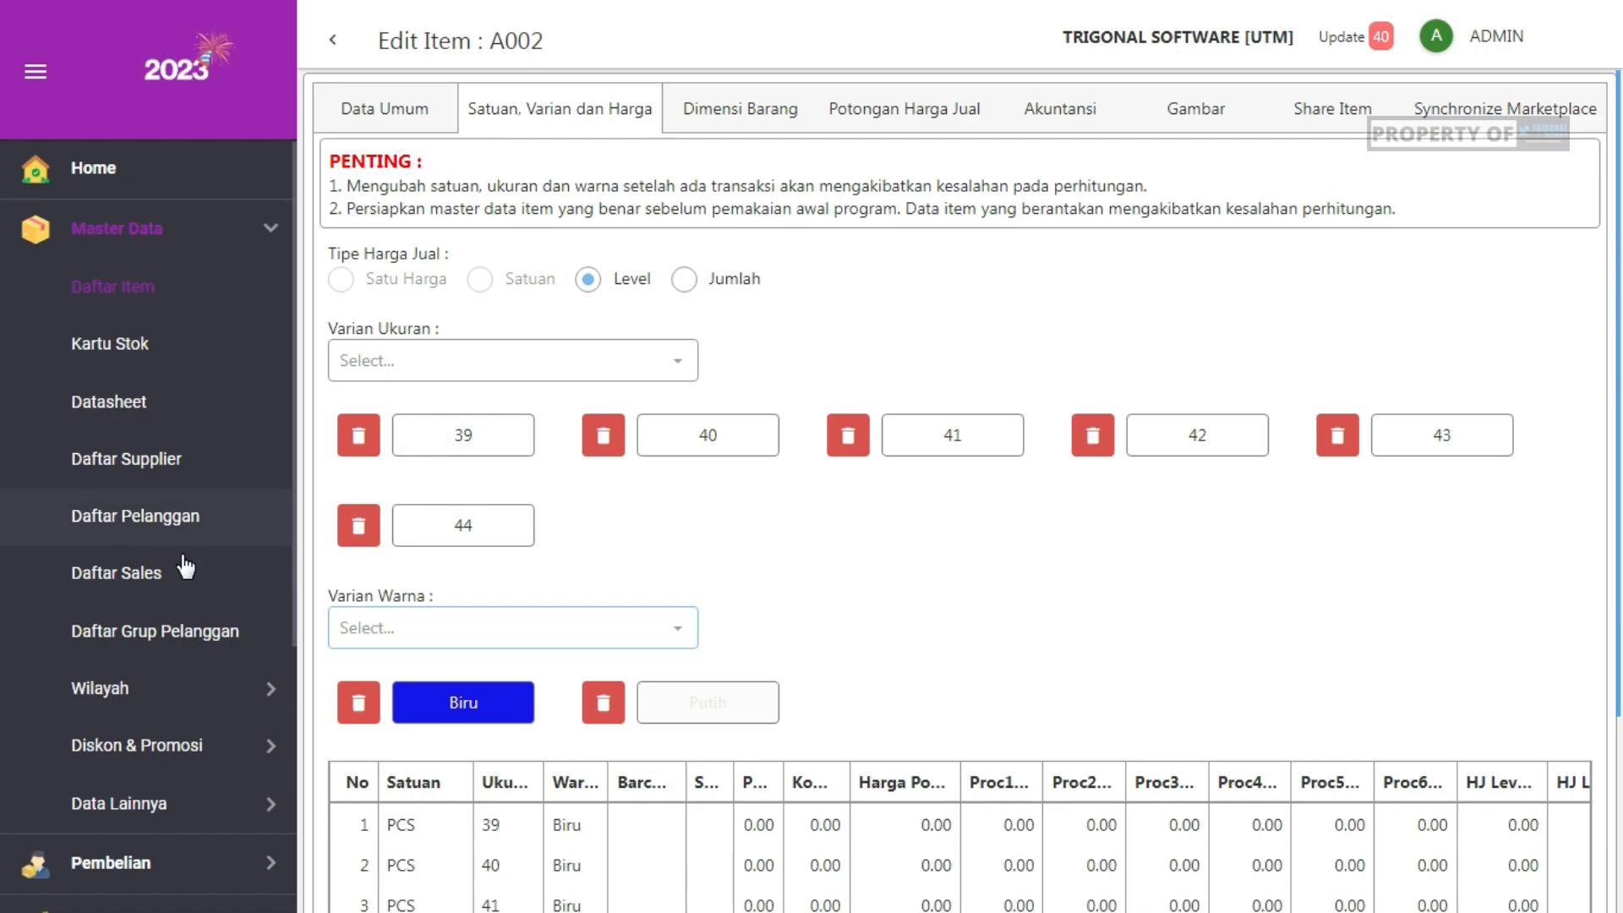
# Open the variant master list (Daftar Varian) and look through all the defined sizes and colours
pyautogui.scroll(-1, 185, 566)
pyautogui.click(191, 691)
pyautogui.scroll(-2, 191, 691)
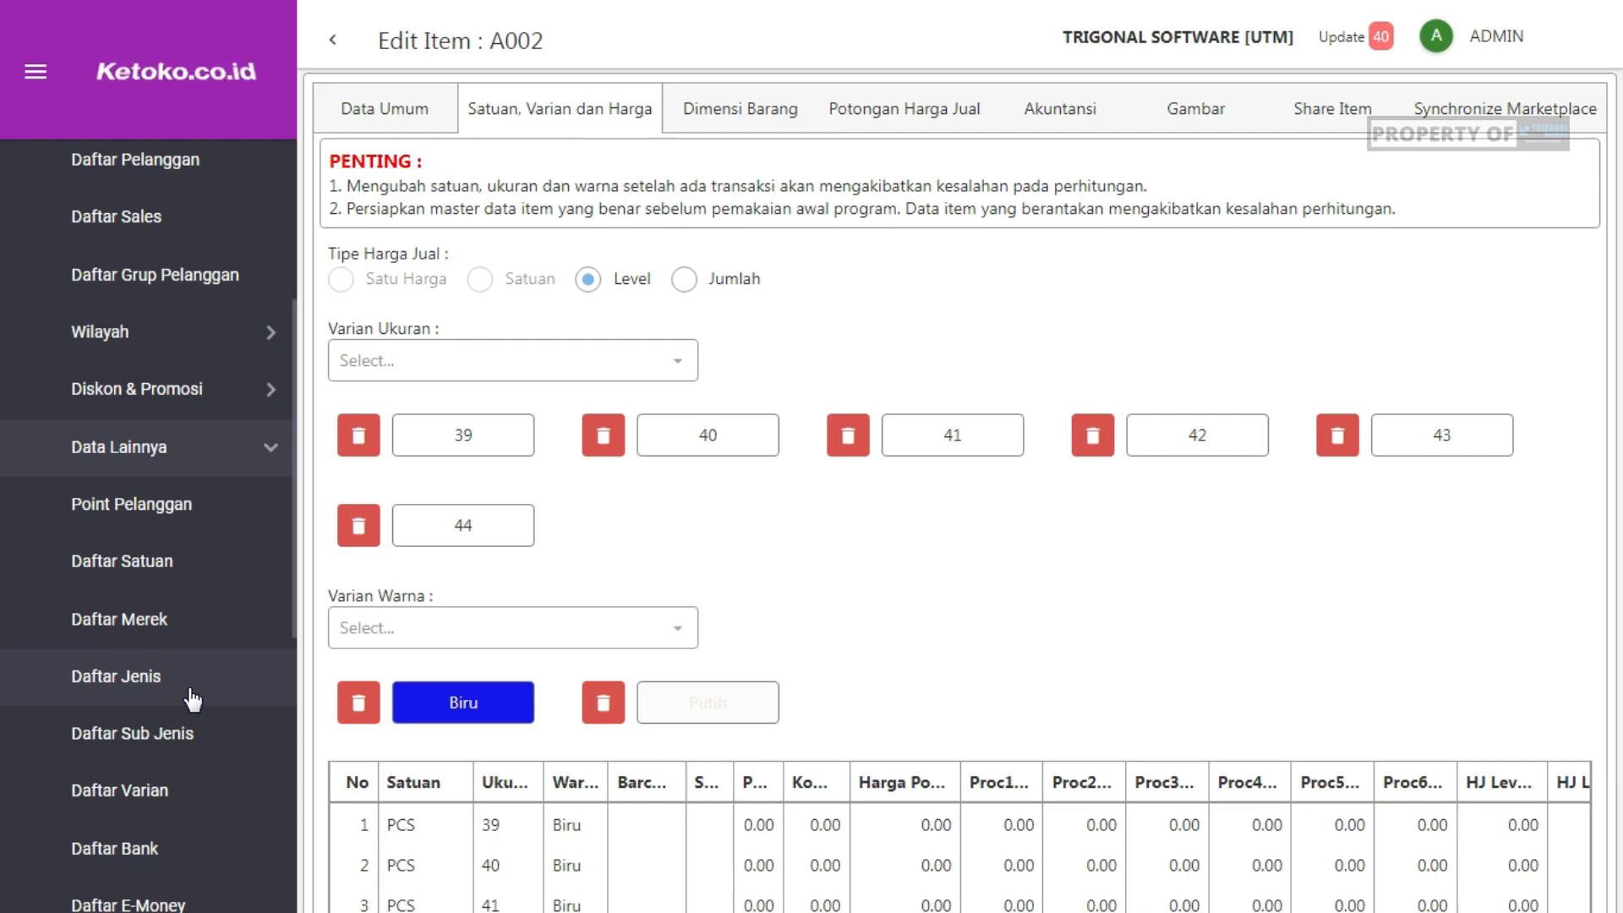
pyautogui.scroll(-2, 193, 699)
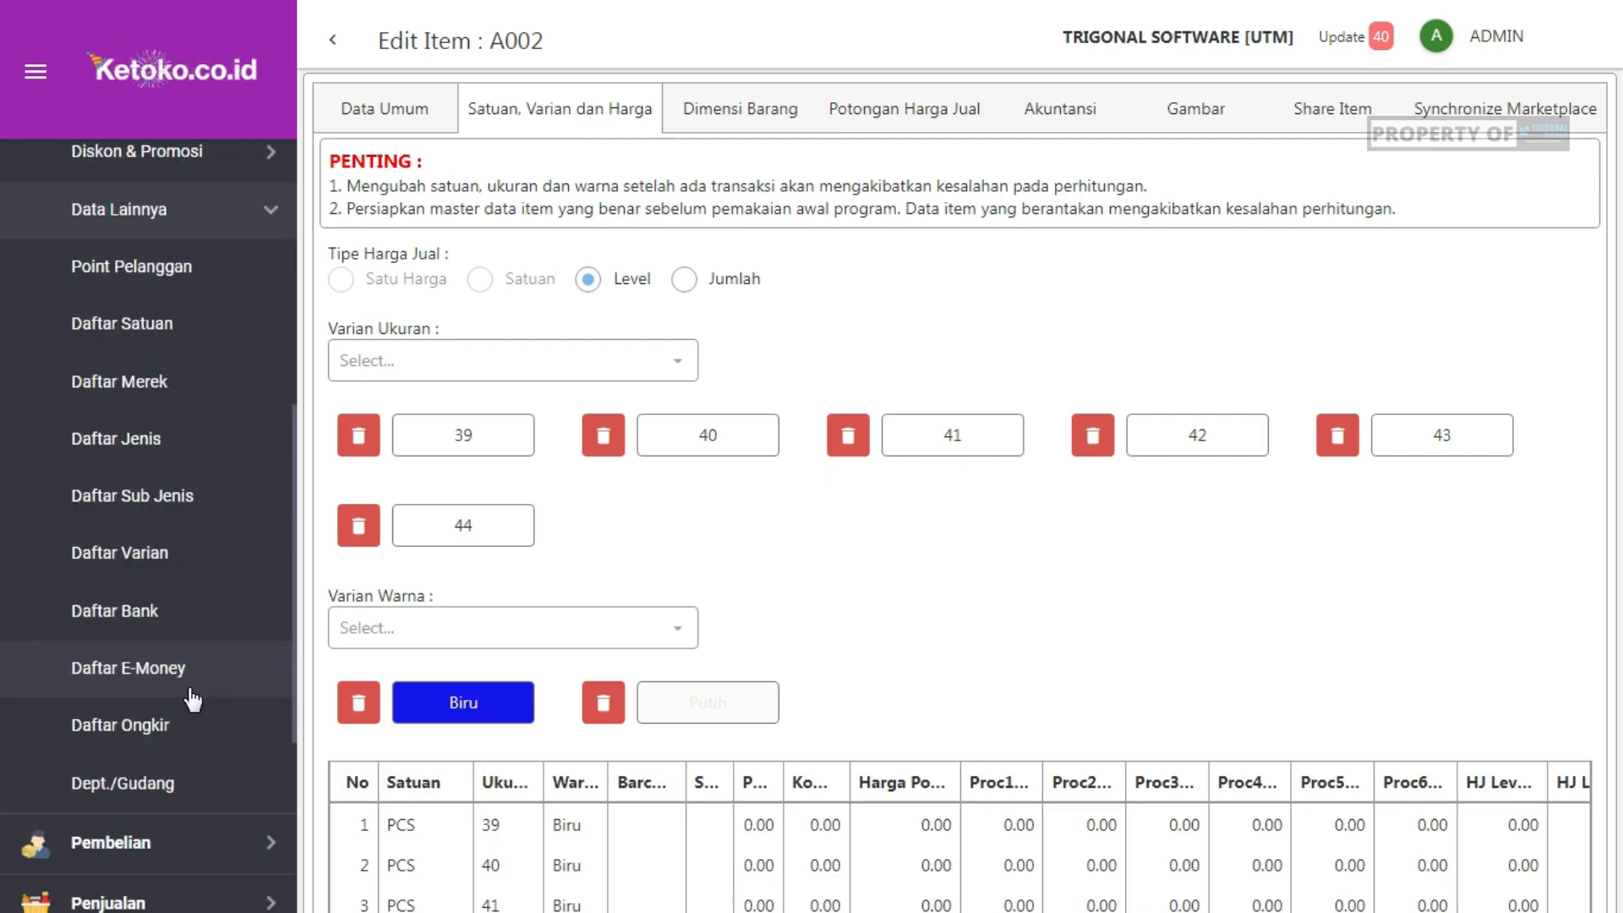
pyautogui.click(142, 558)
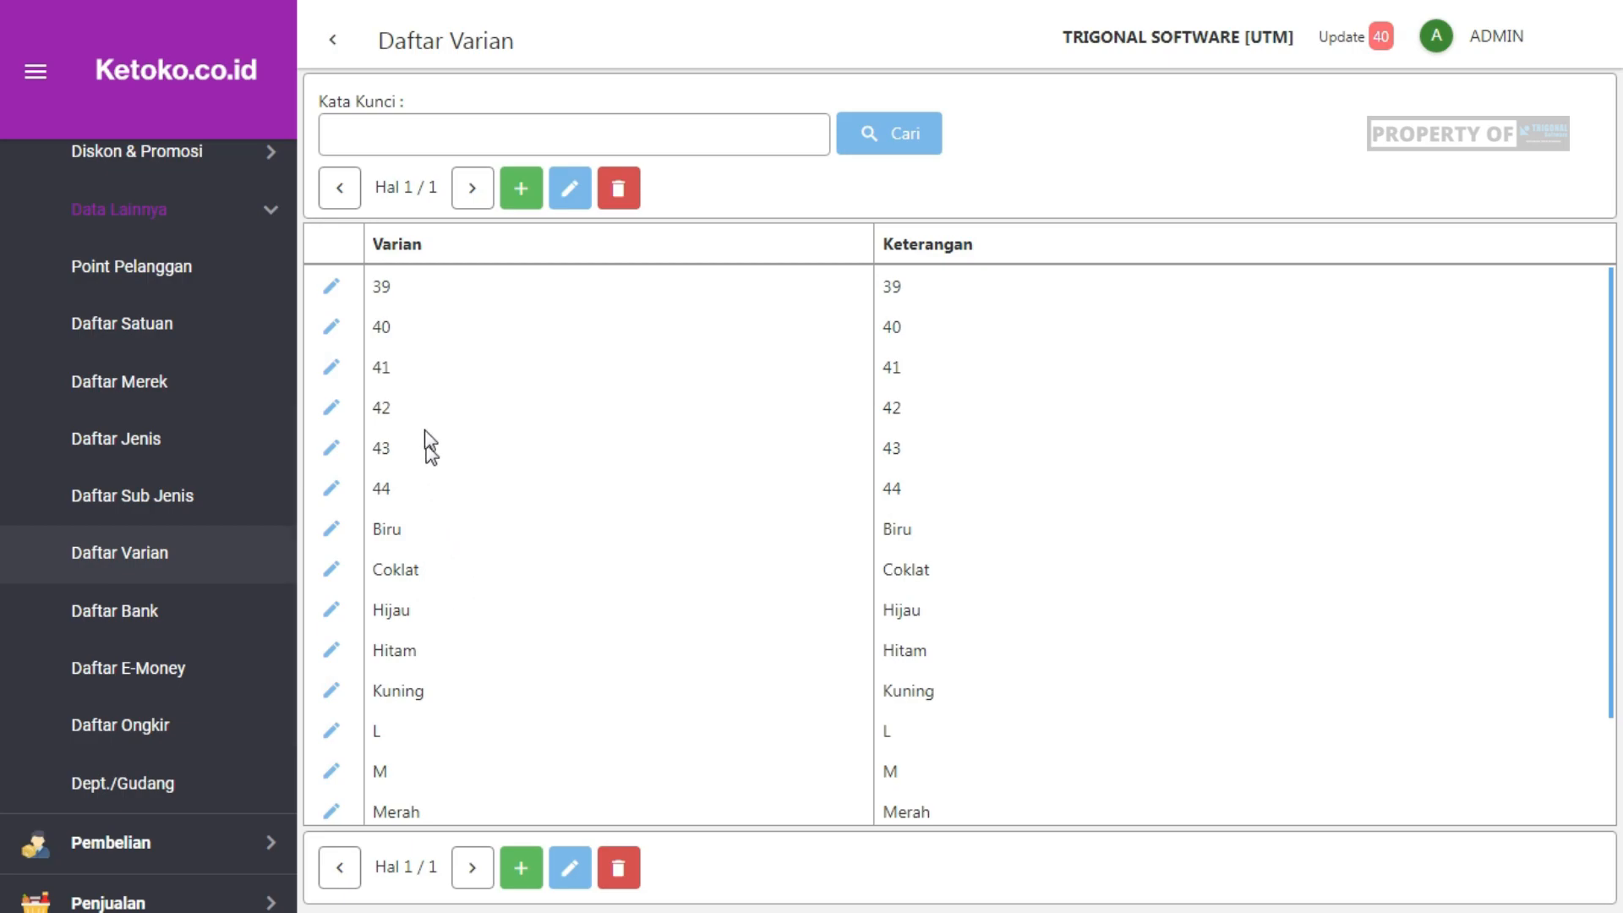
pyautogui.scroll(-2, 557, 477)
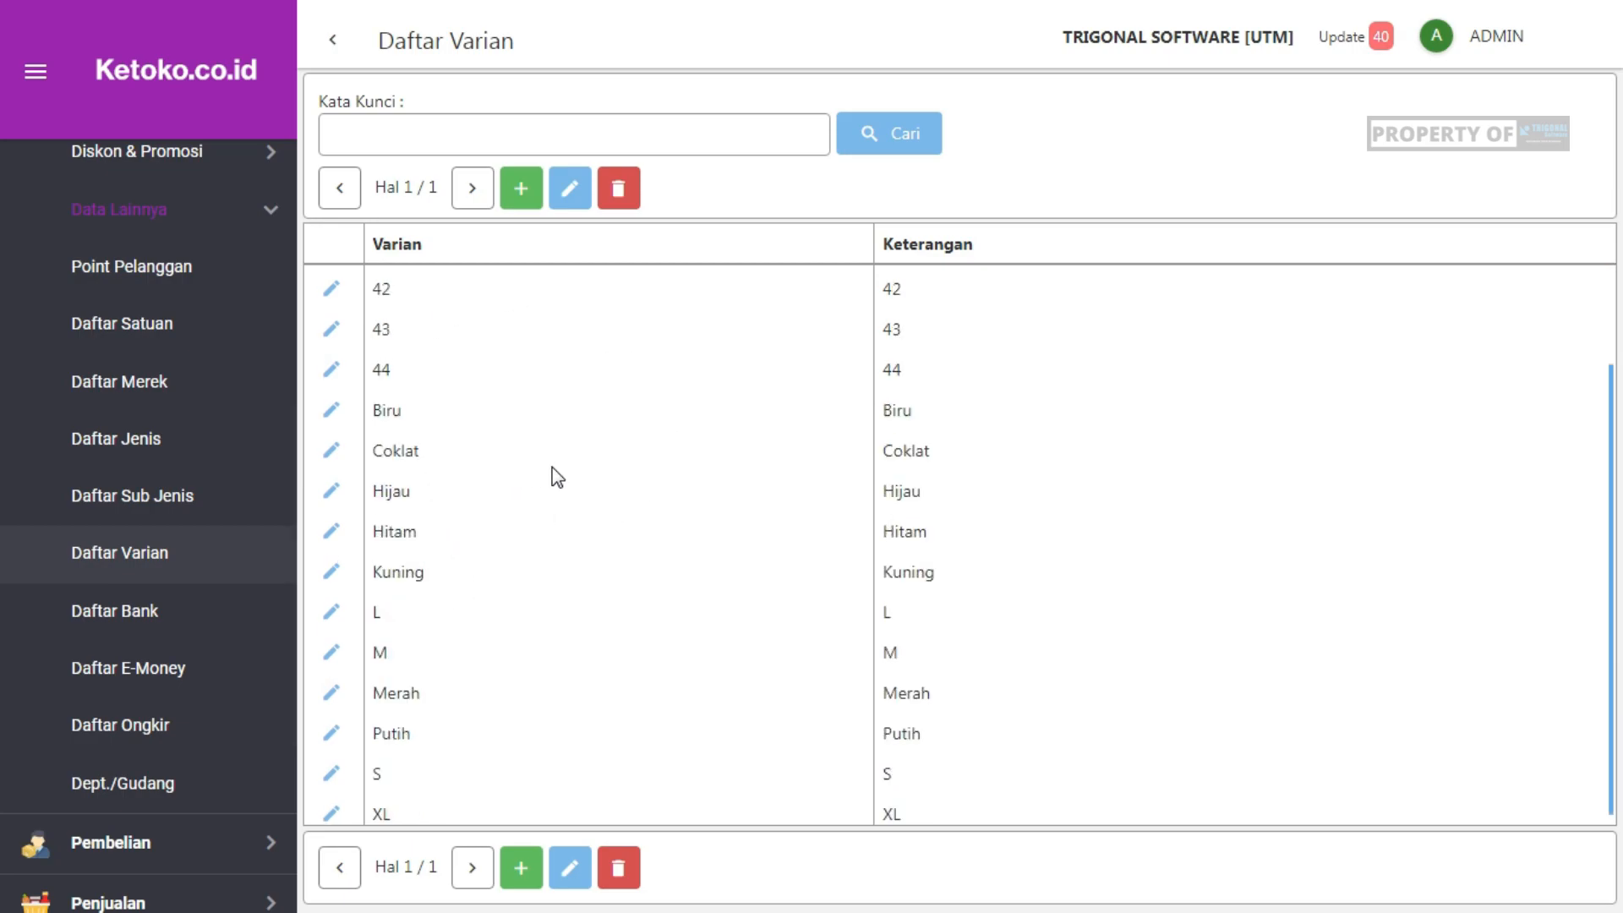
pyautogui.scroll(2, 575, 549)
pyautogui.scroll(-2, 558, 574)
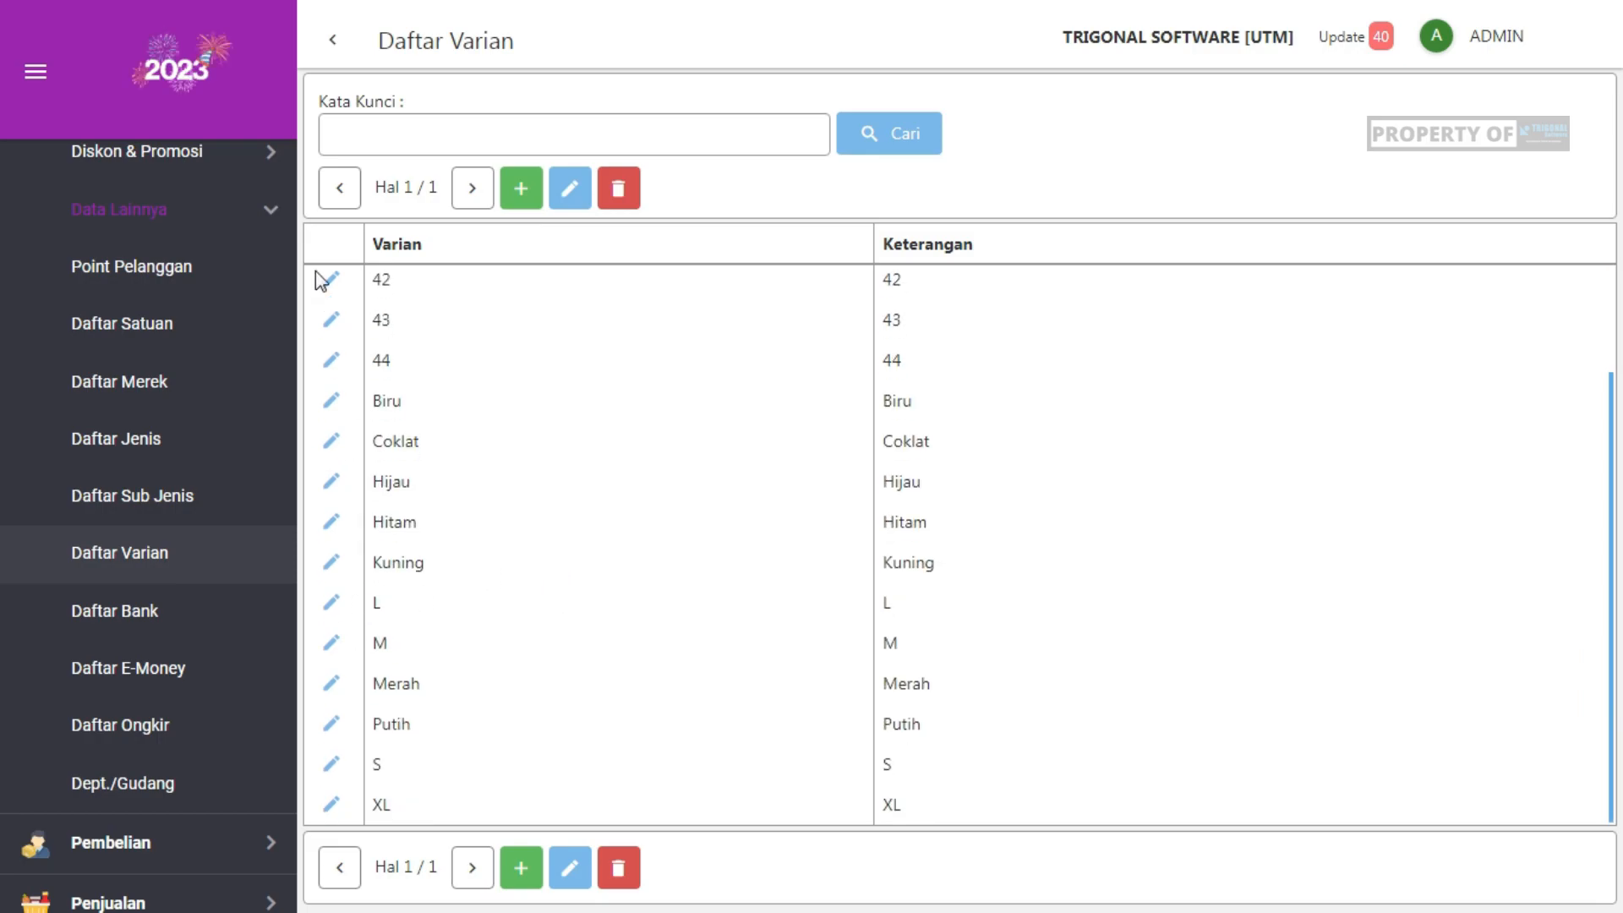
# Leave the variant list and open the payment gateway integration settings
pyautogui.click(334, 40)
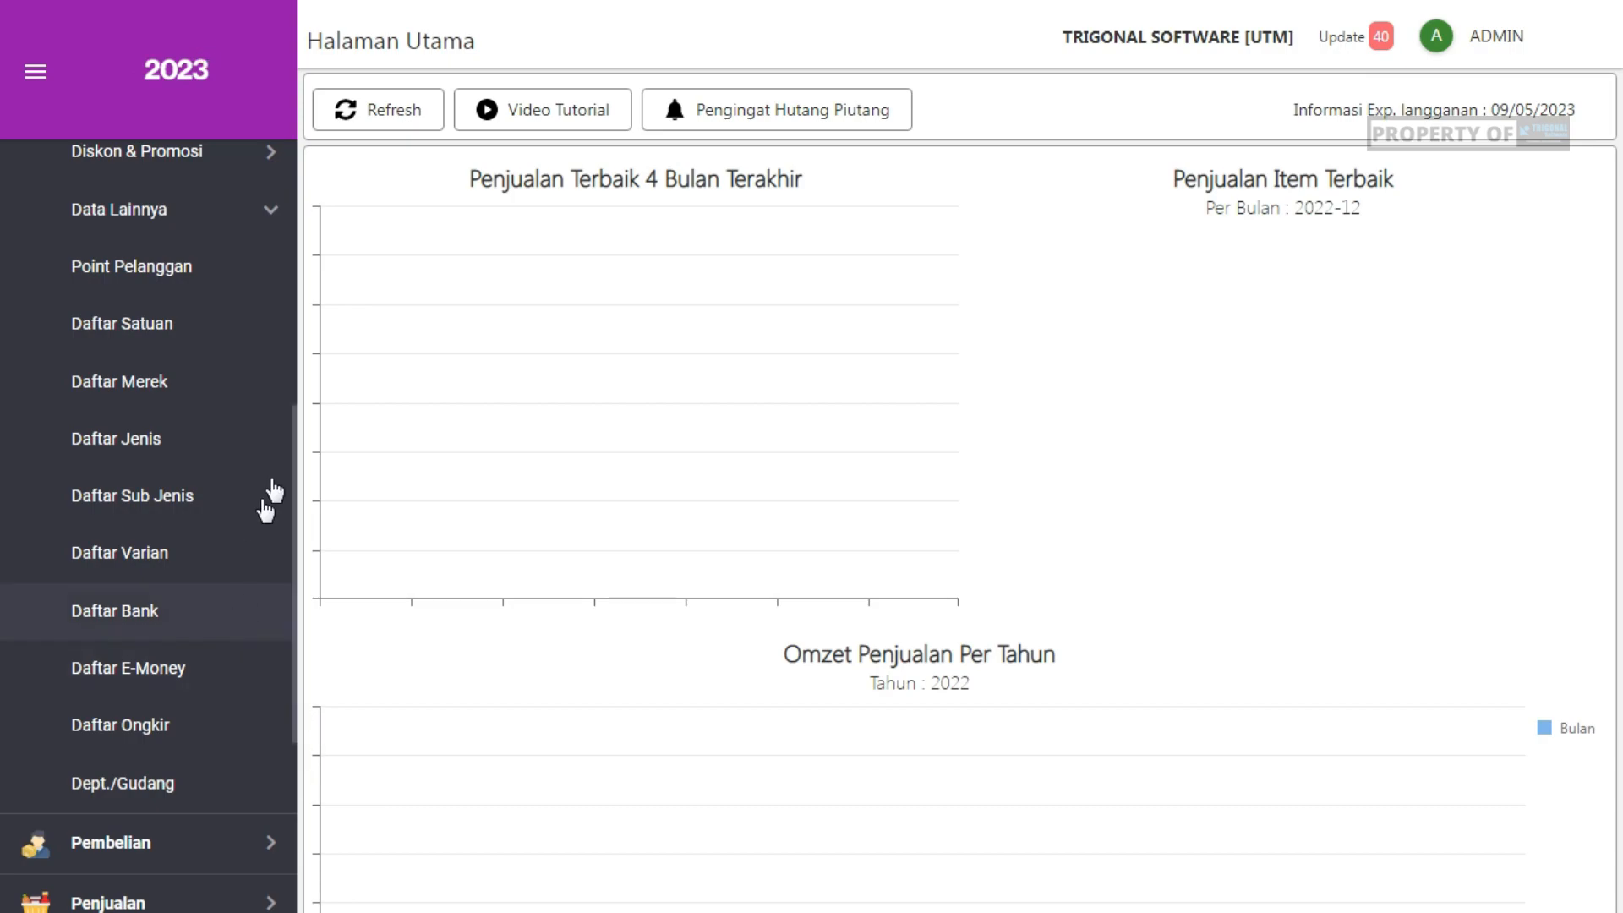
pyautogui.click(268, 209)
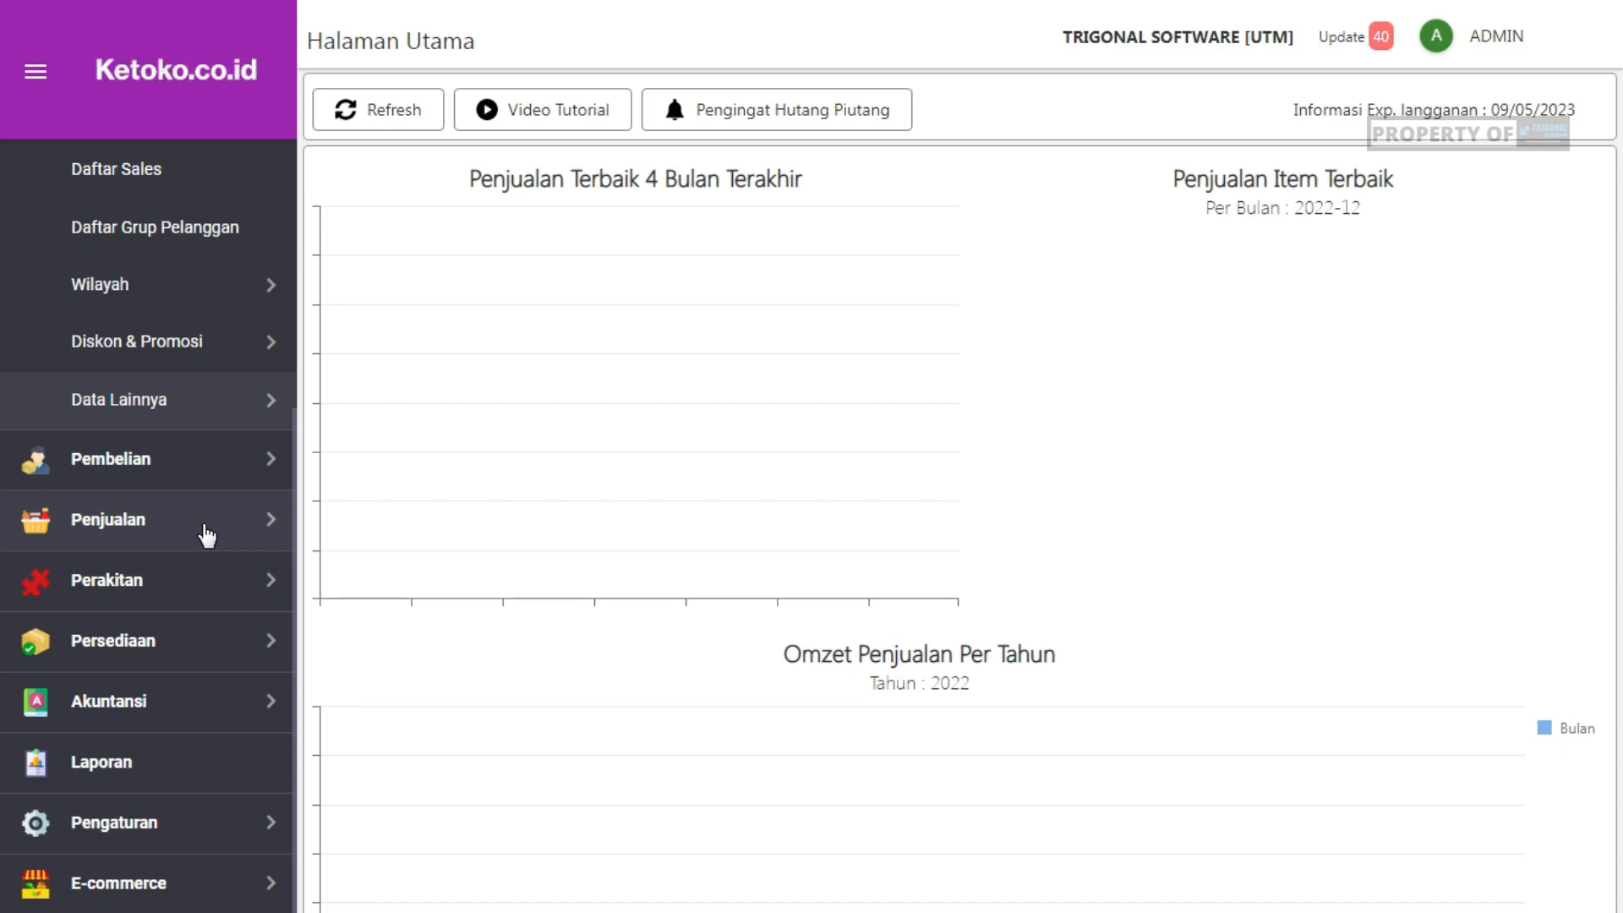
pyautogui.click(204, 820)
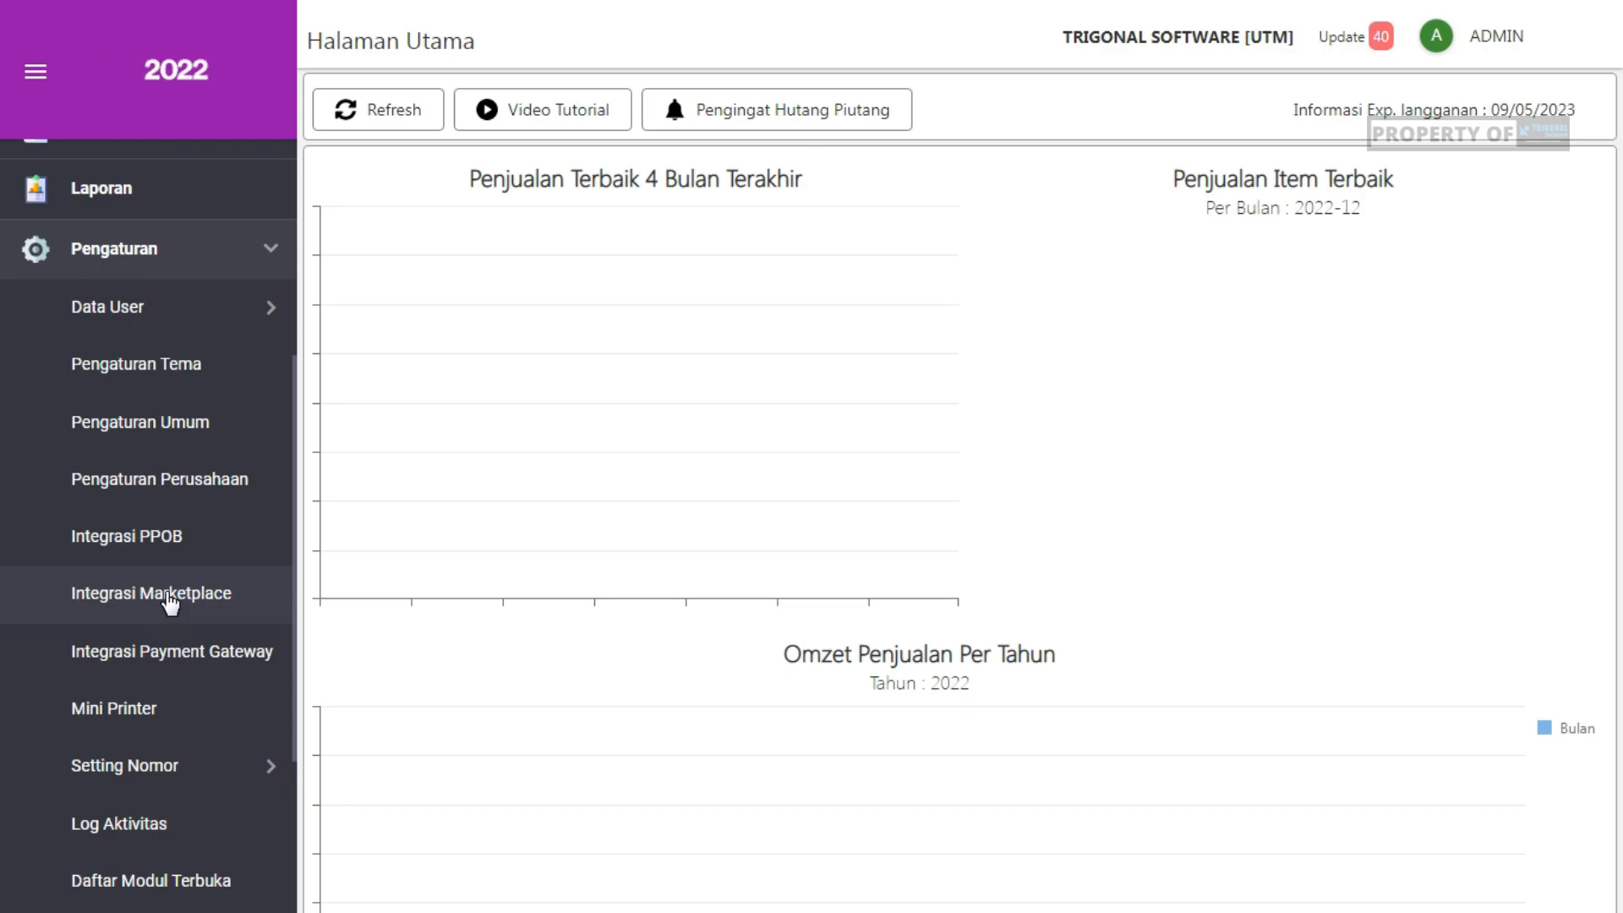
pyautogui.click(196, 656)
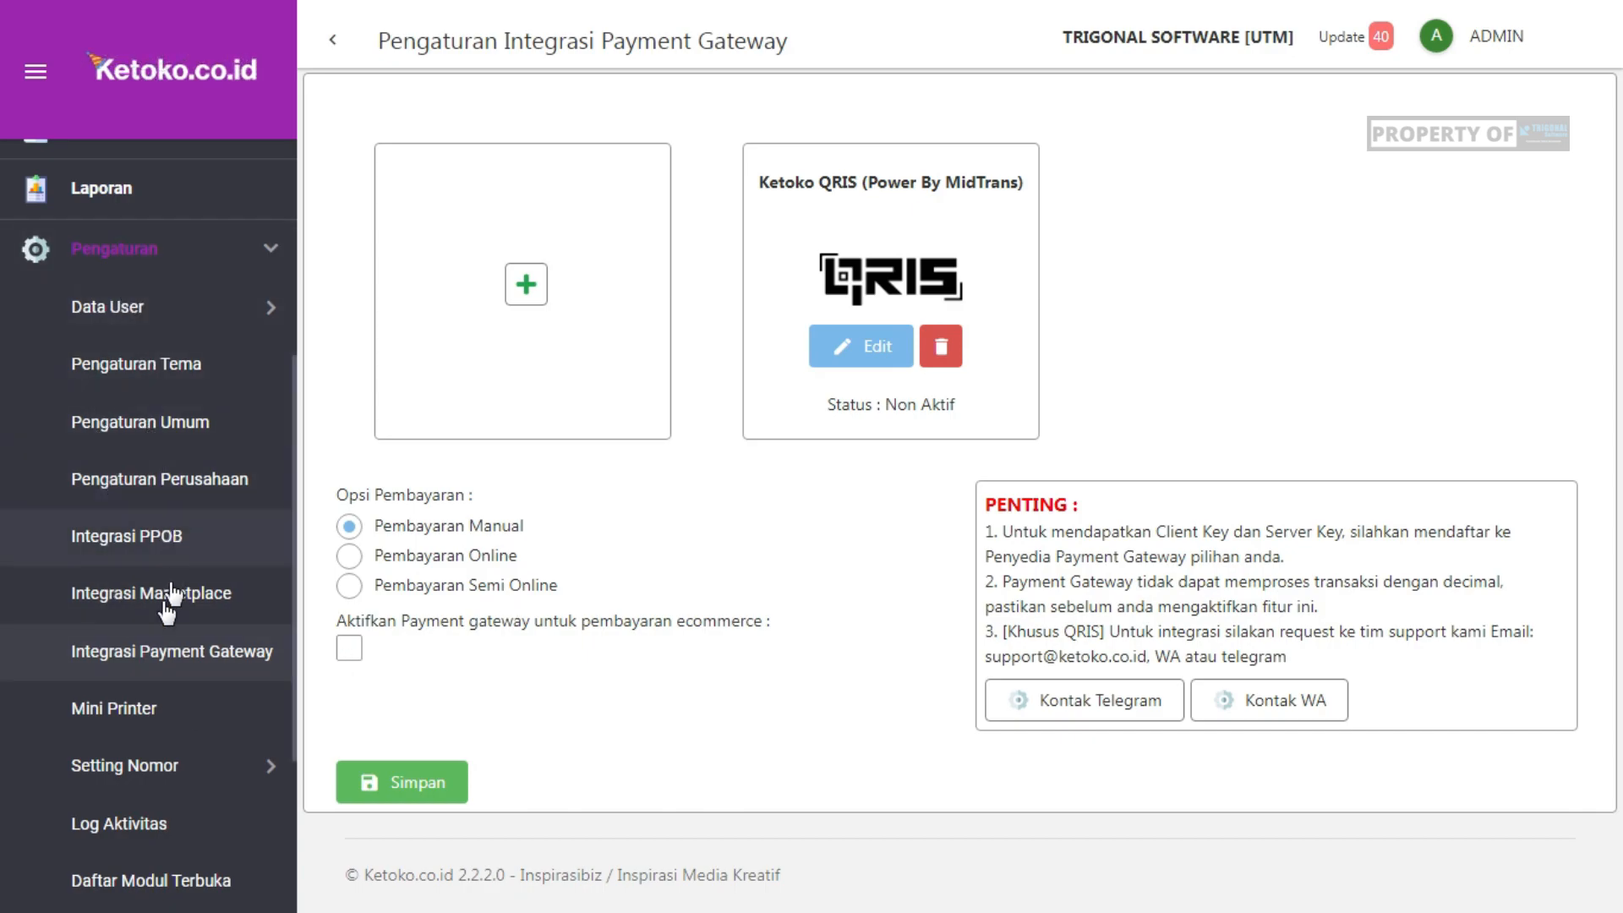
pyautogui.click(138, 654)
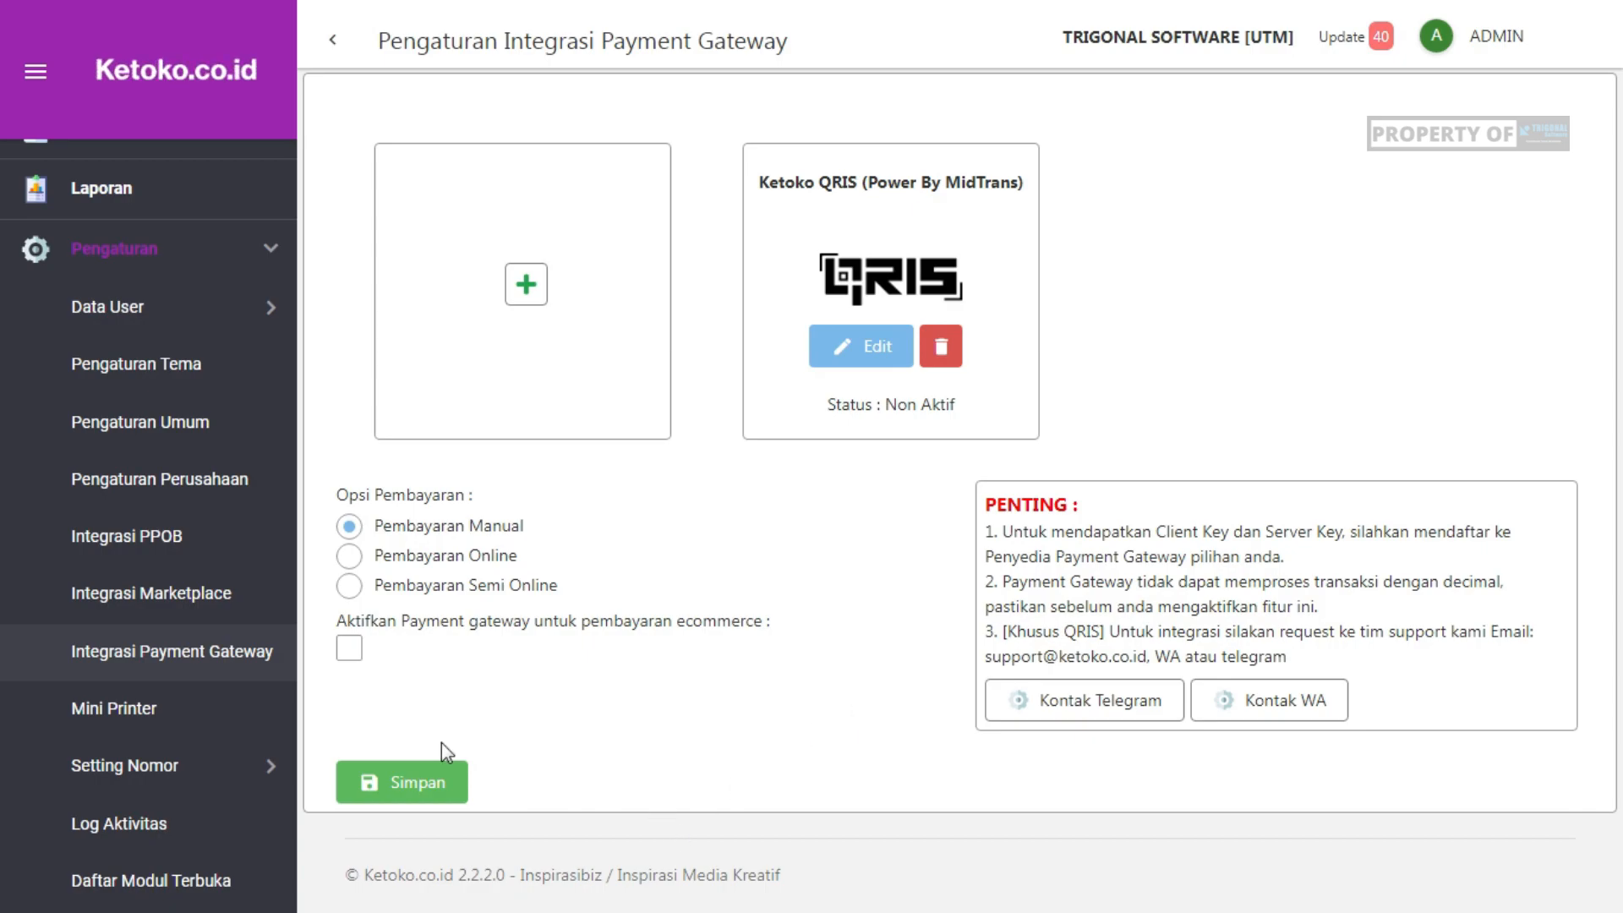
# Open the PPOB integration settings and view the username and sandbox API key fields
pyautogui.click(156, 538)
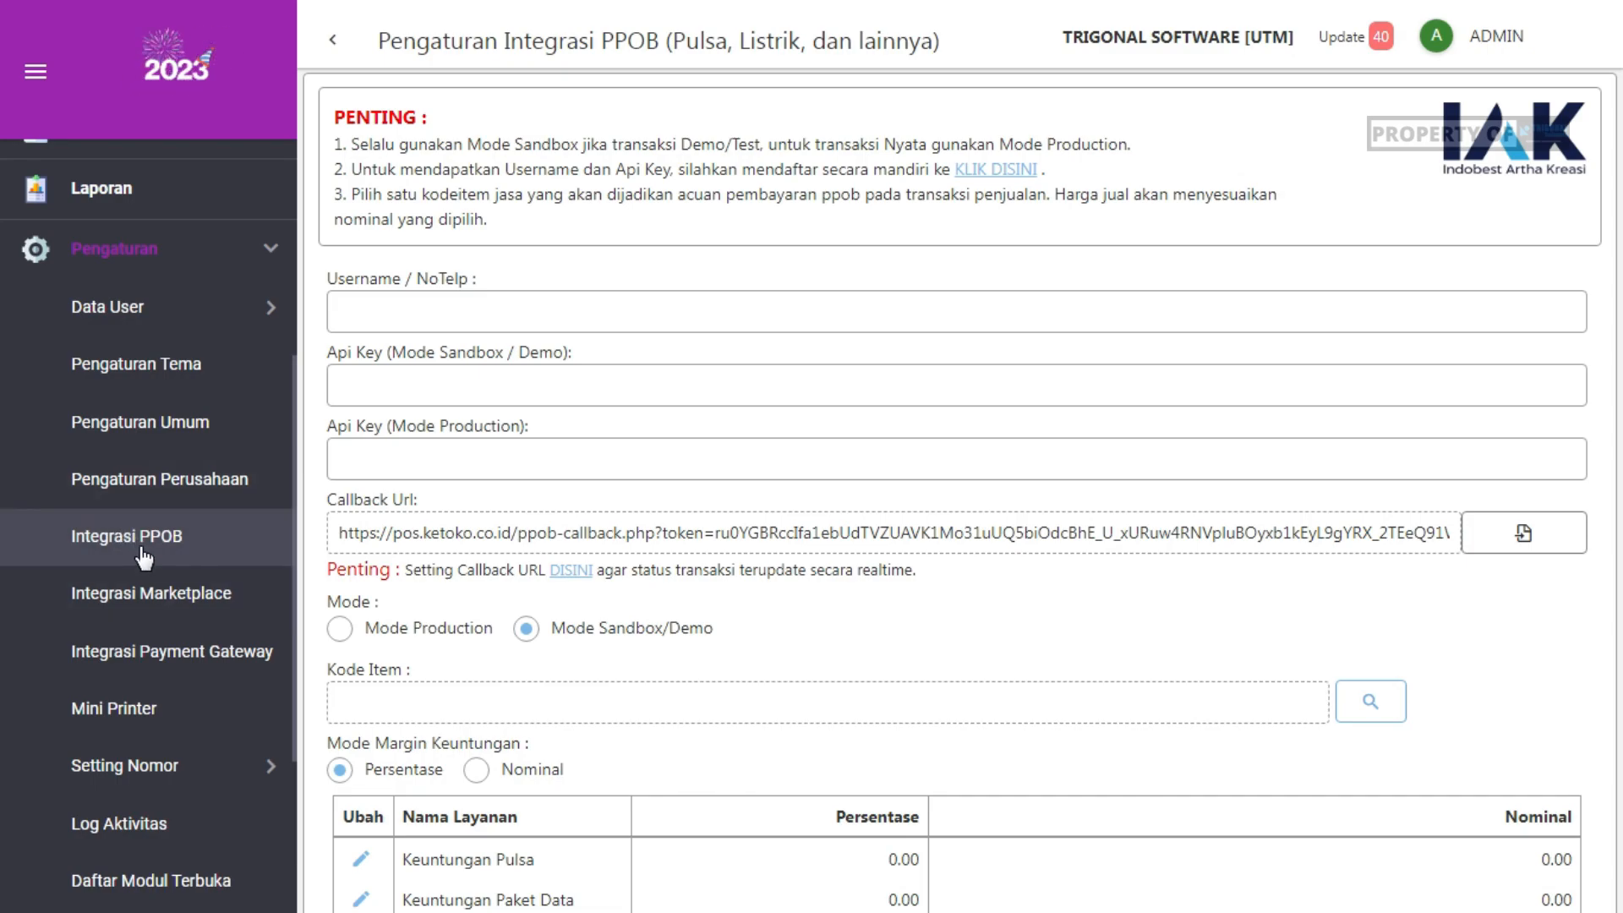
pyautogui.click(436, 298)
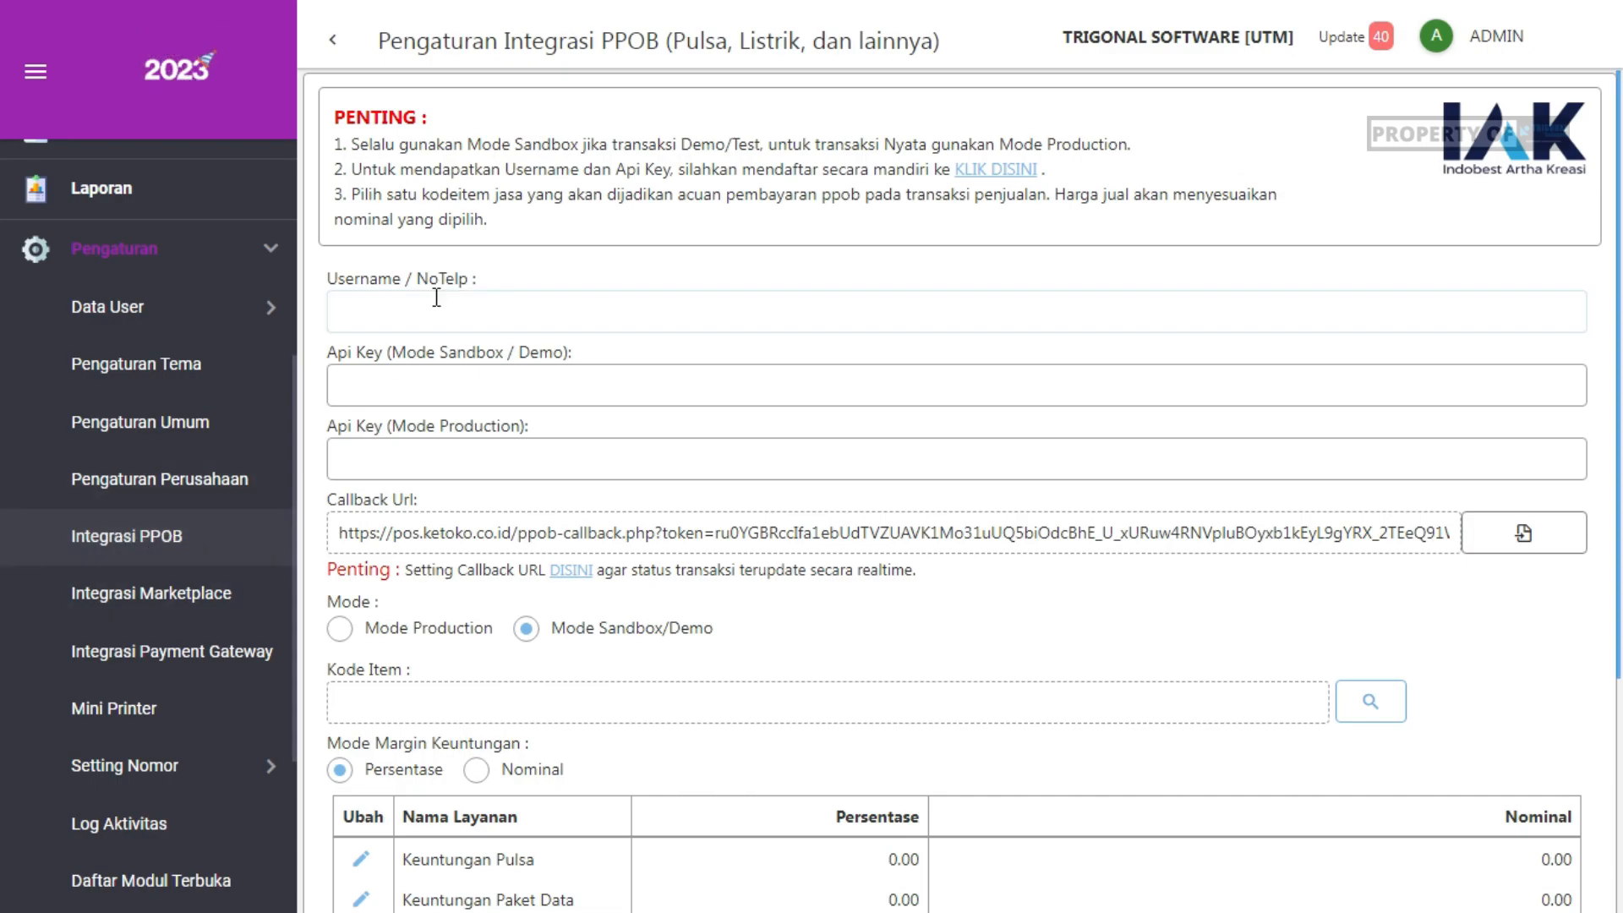
pyautogui.click(489, 373)
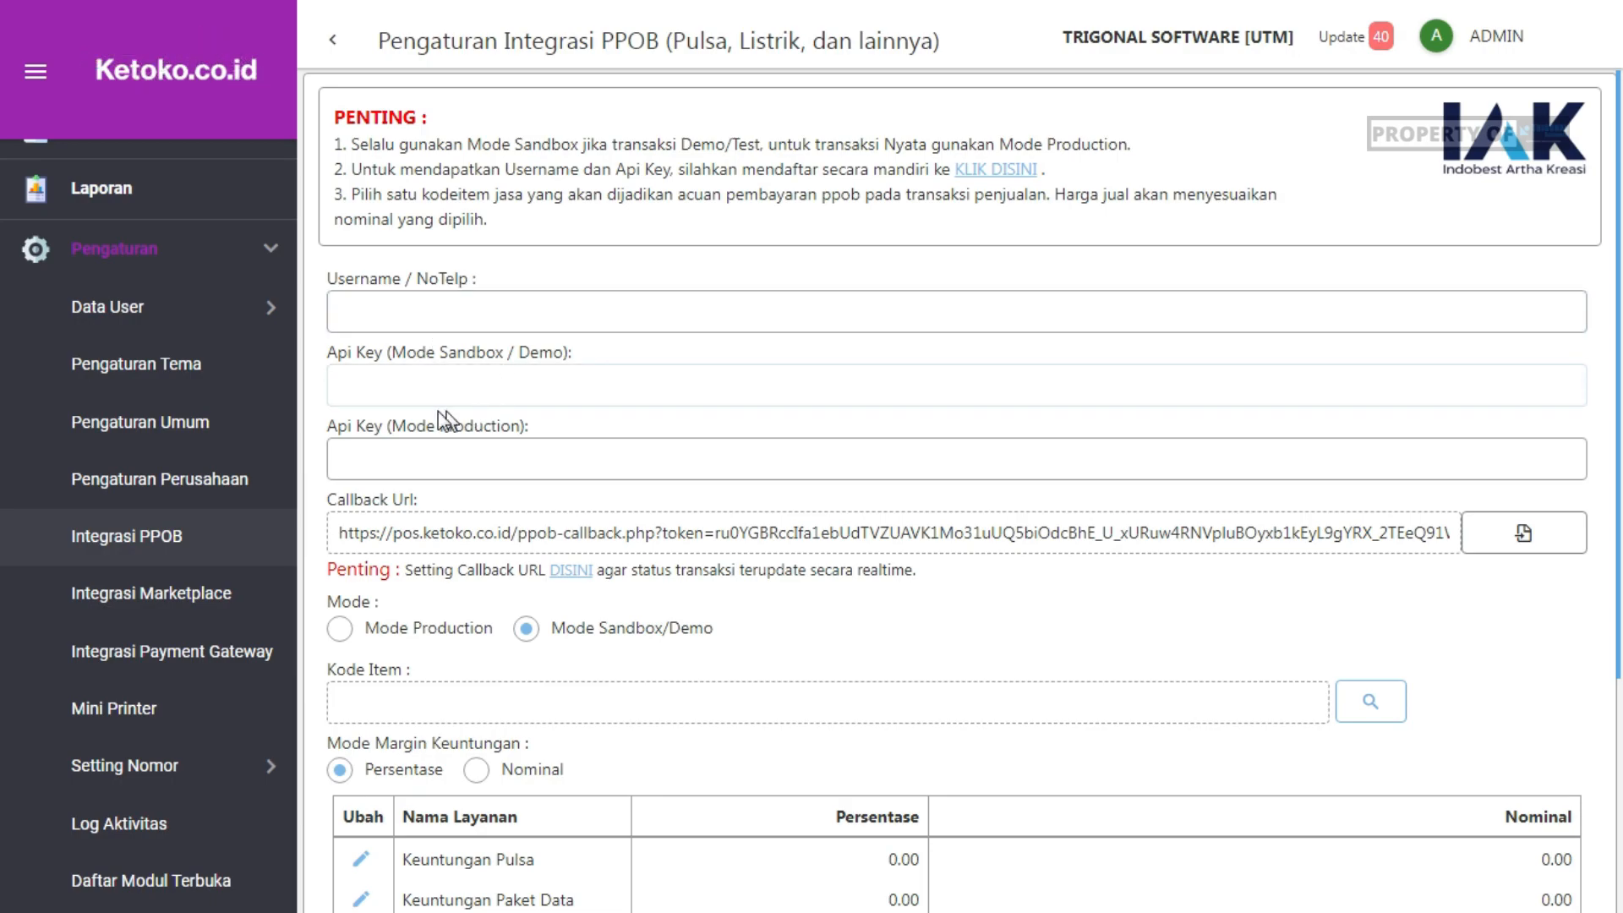
# Open the sales list (Daftar Penjualan) and start a new sales transaction
pyautogui.scroll(5, 219, 448)
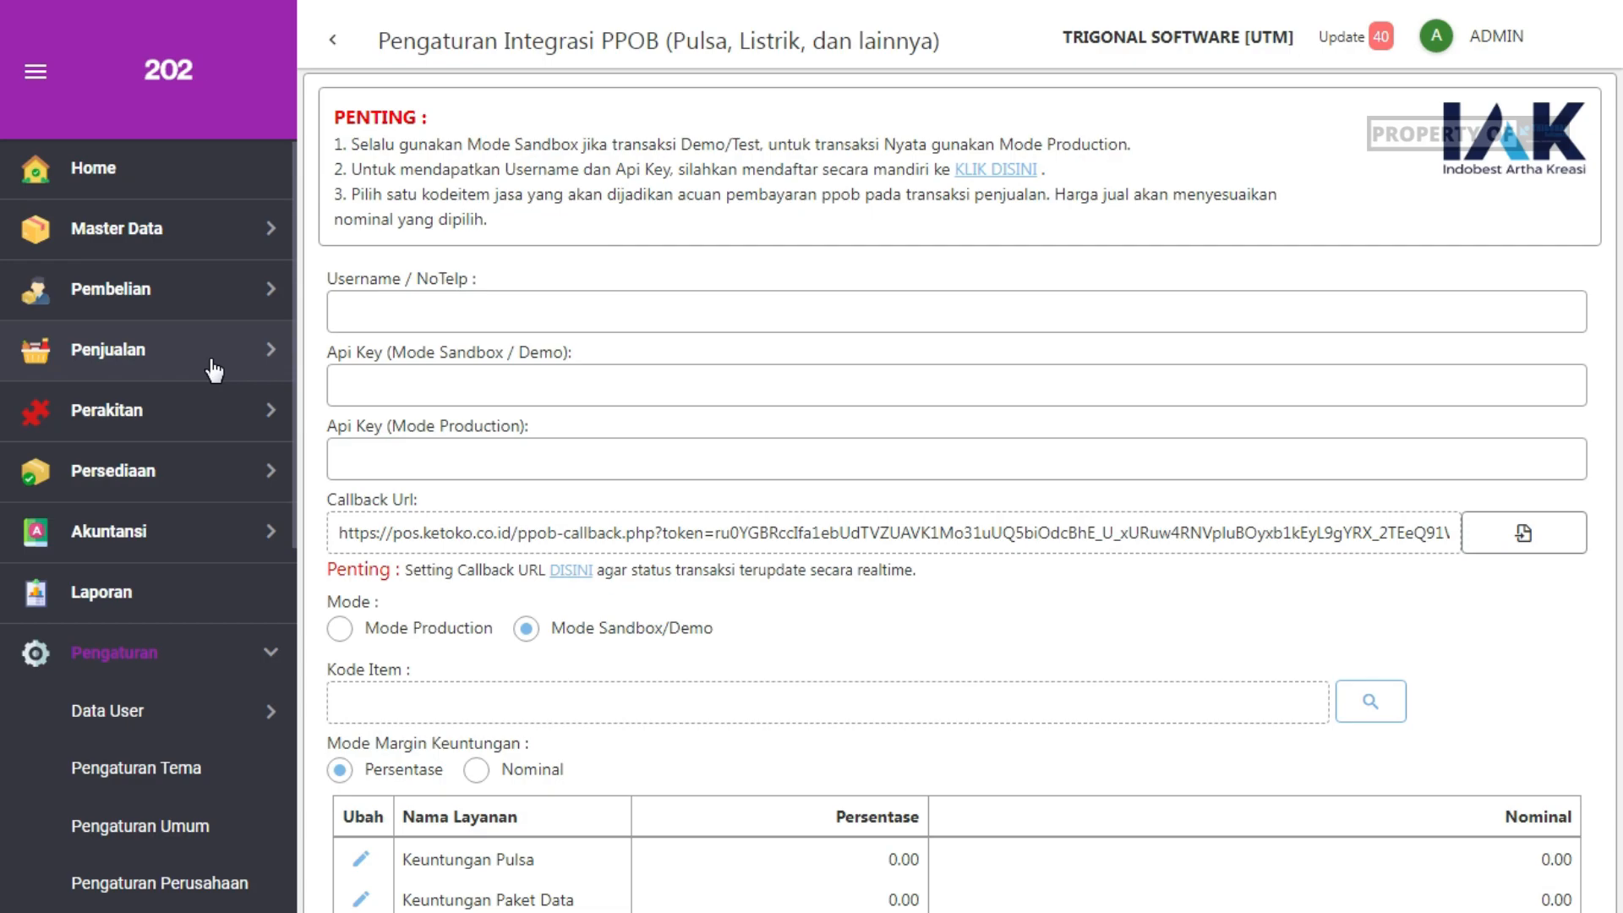
pyautogui.click(213, 370)
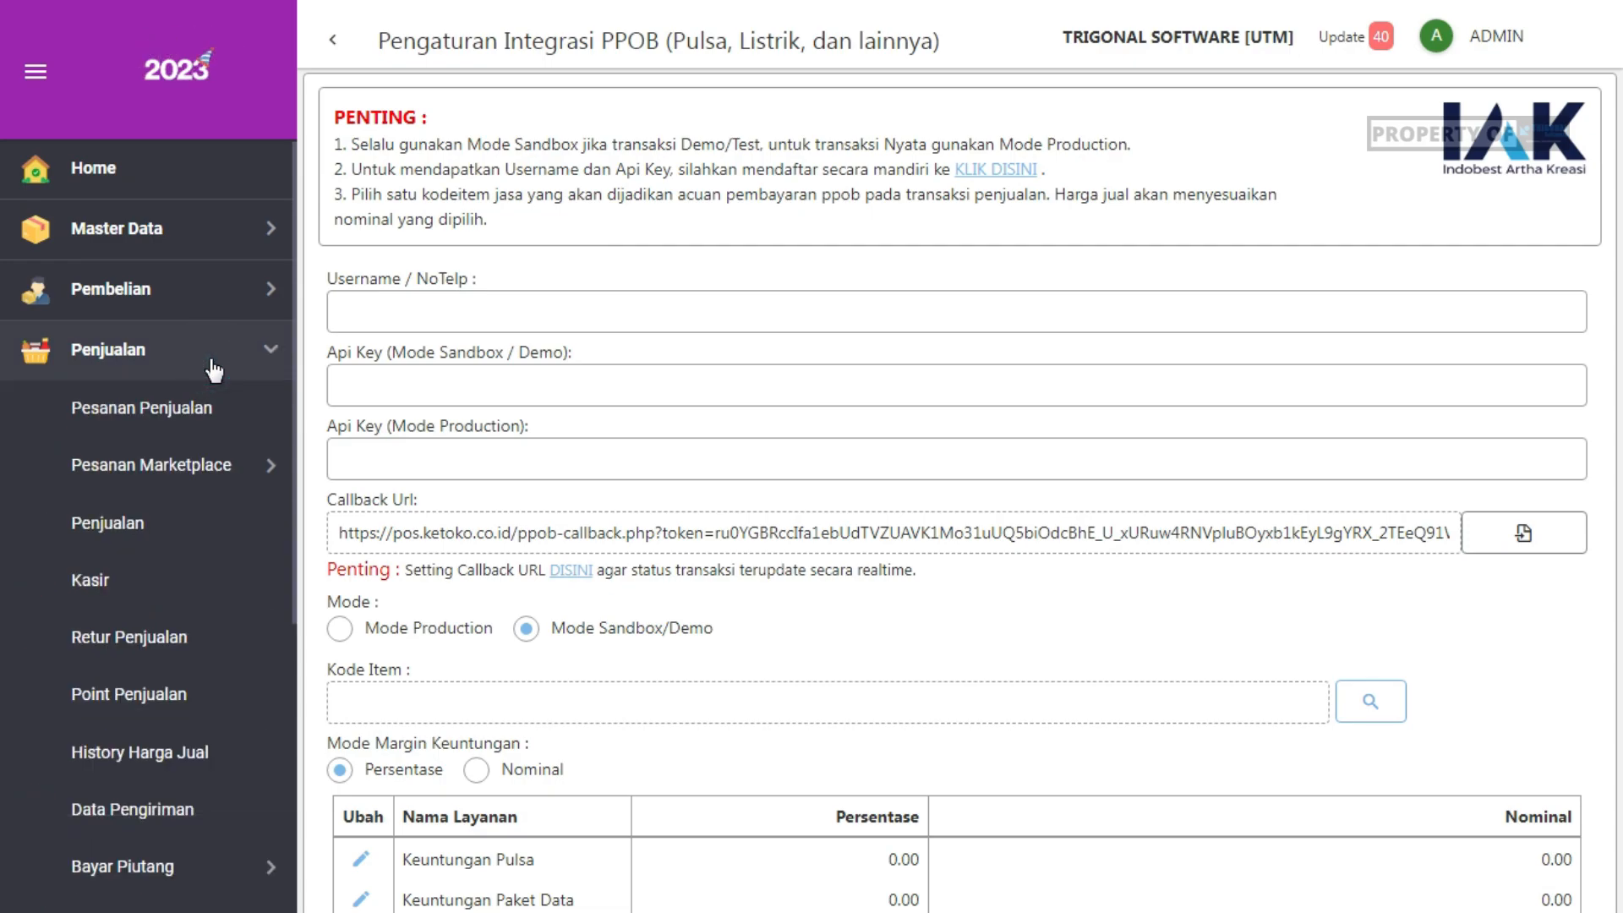
pyautogui.click(138, 528)
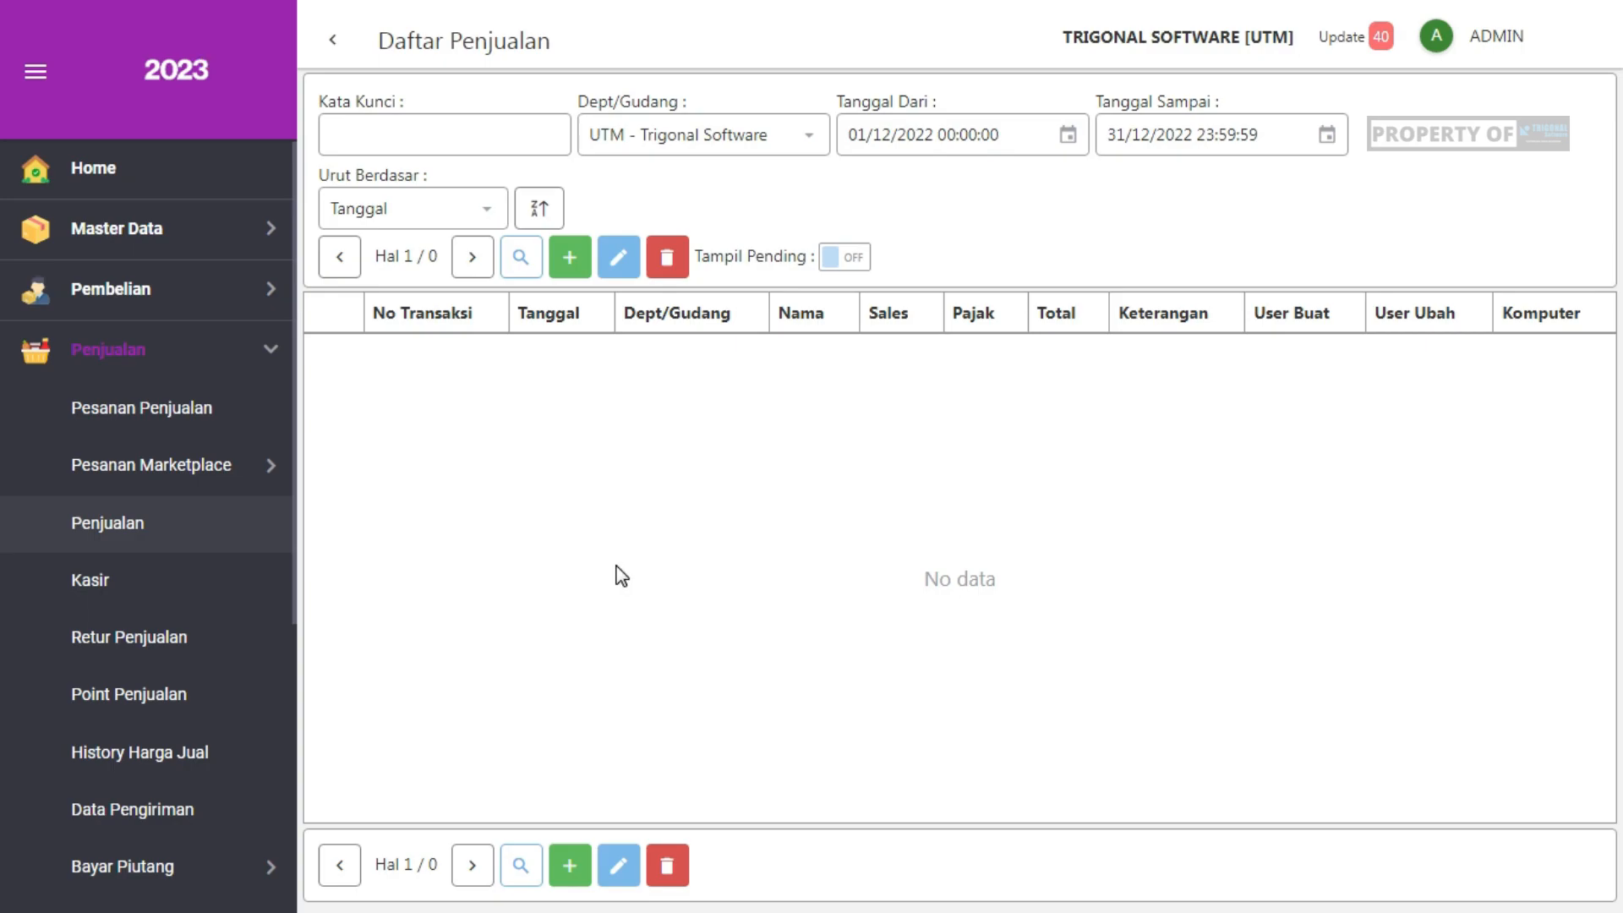
pyautogui.click(570, 862)
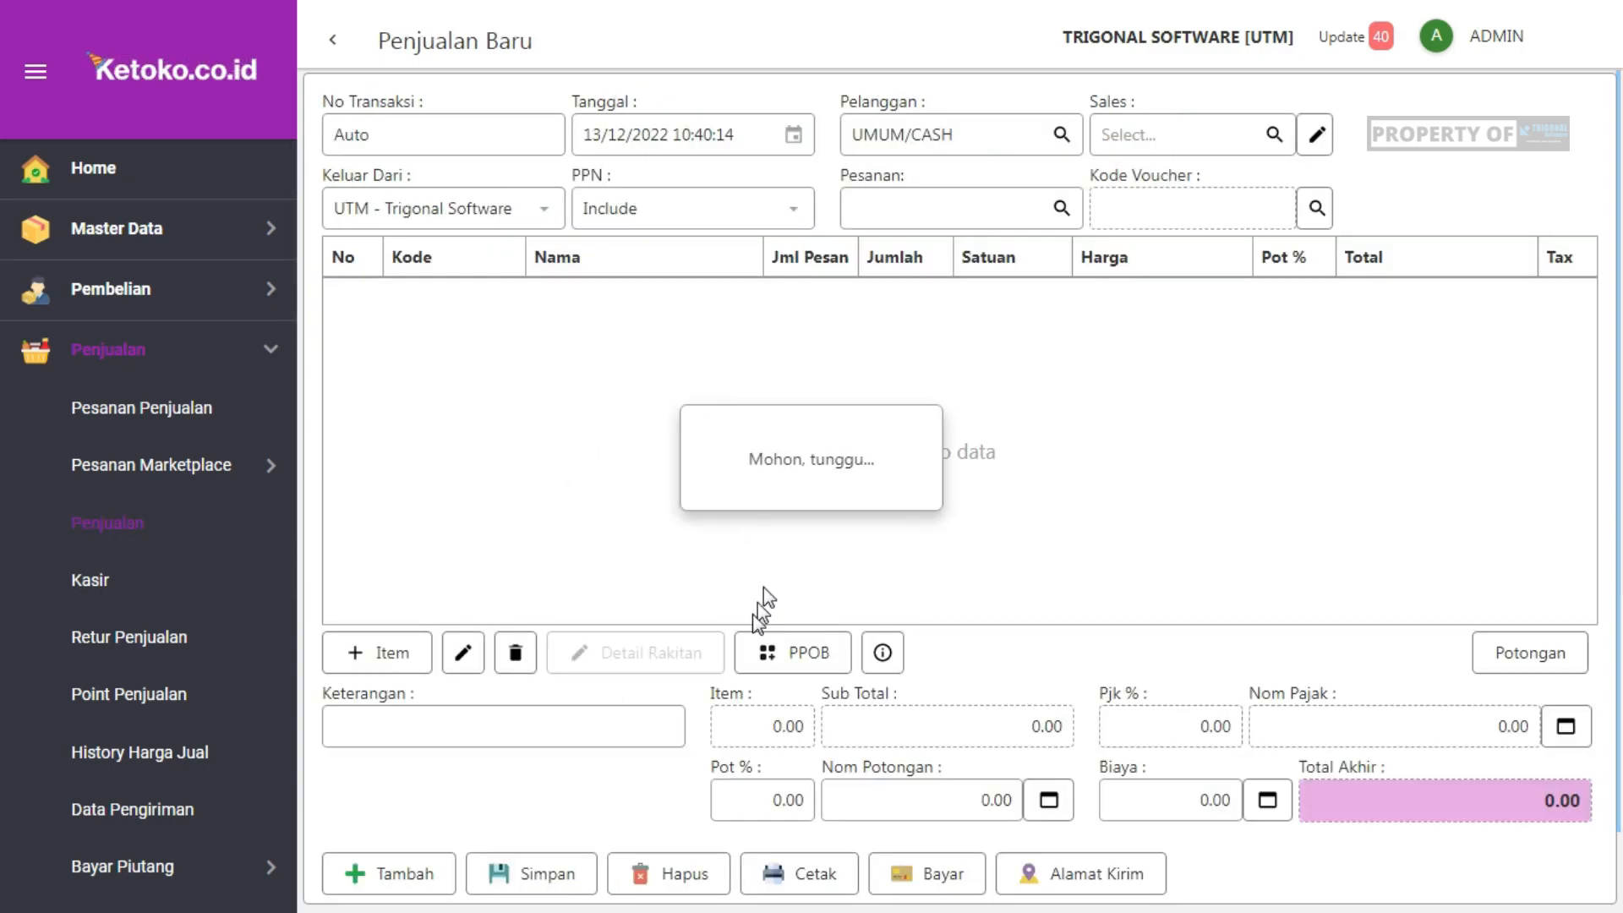
# View the Paket Data, E-Money and Listrik PLN options in the sale's PPOB transaction window, and return to the sale
pyautogui.click(773, 658)
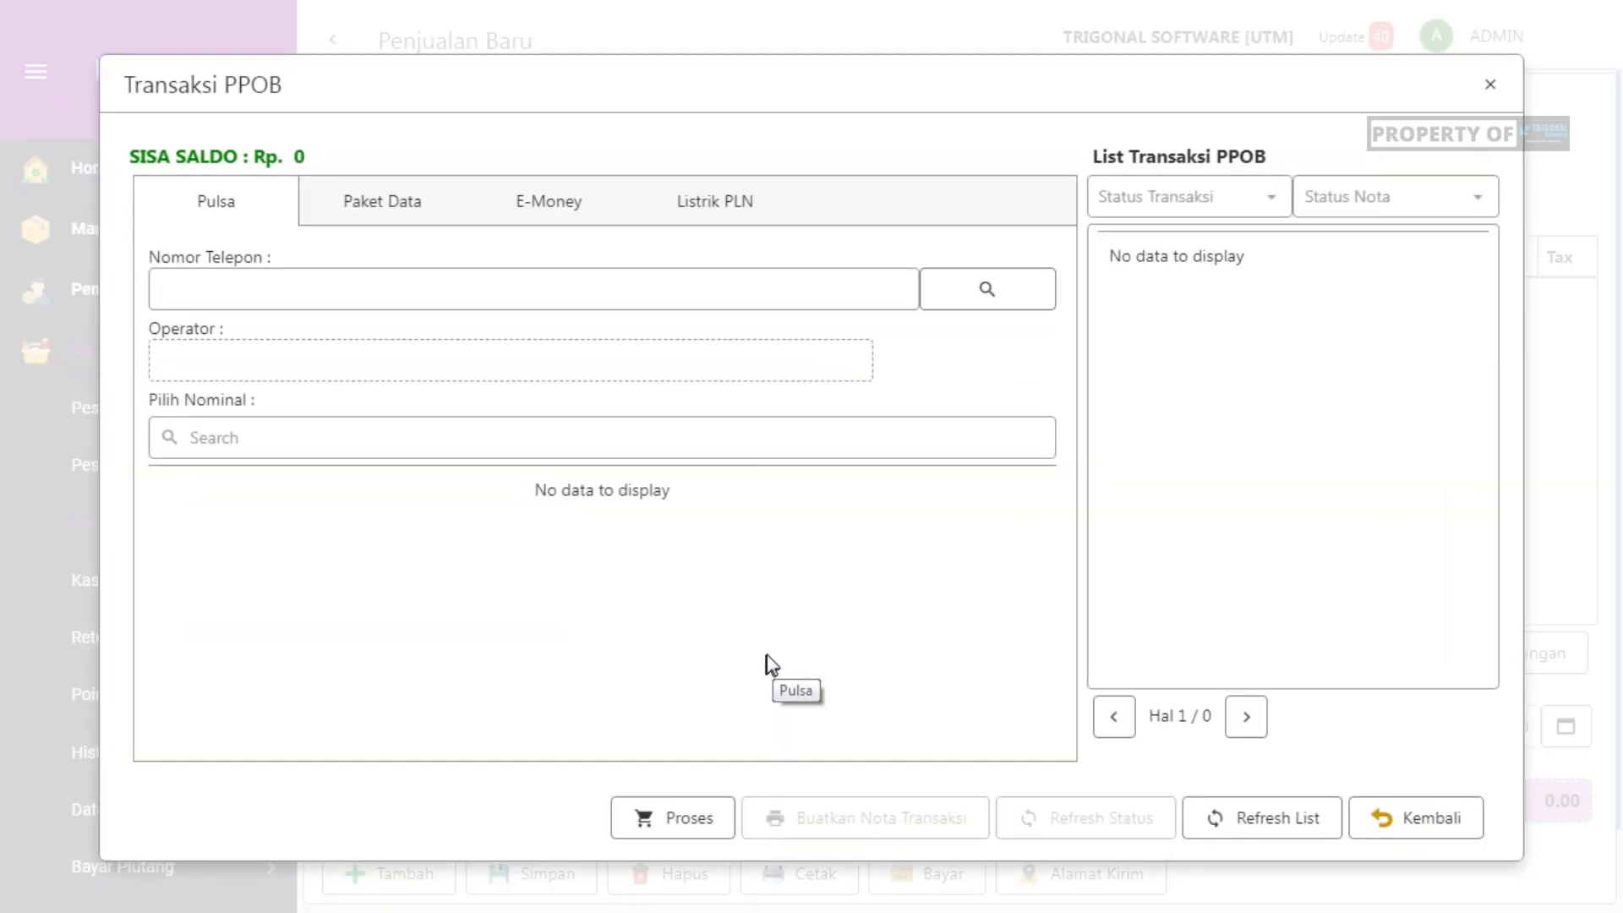
pyautogui.click(329, 201)
pyautogui.click(538, 200)
pyautogui.click(708, 201)
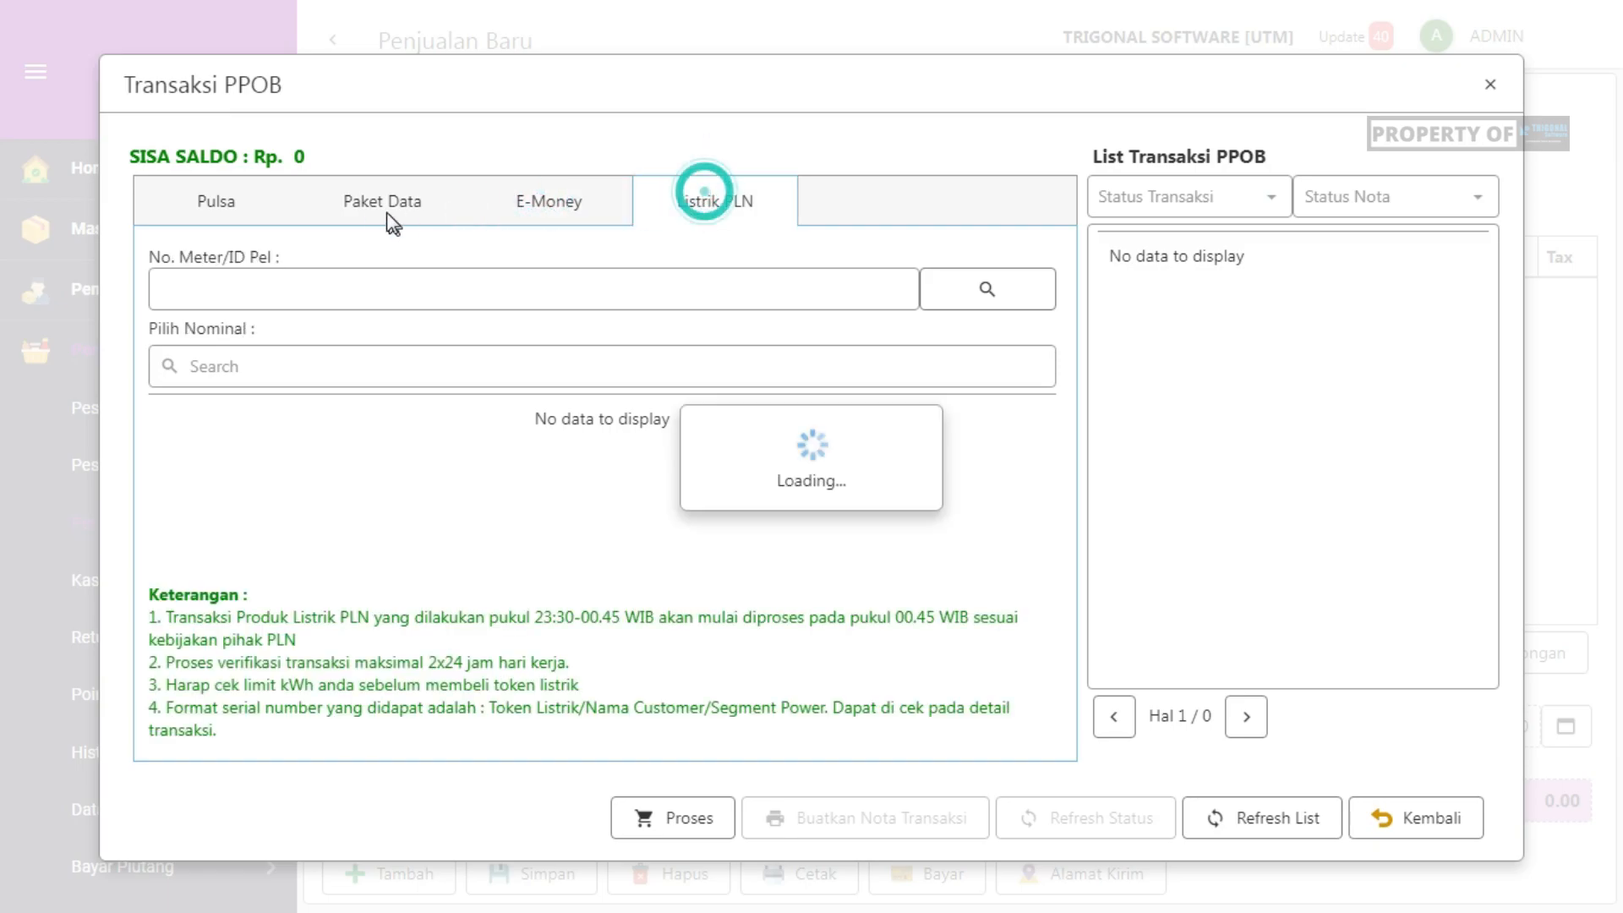
pyautogui.click(812, 525)
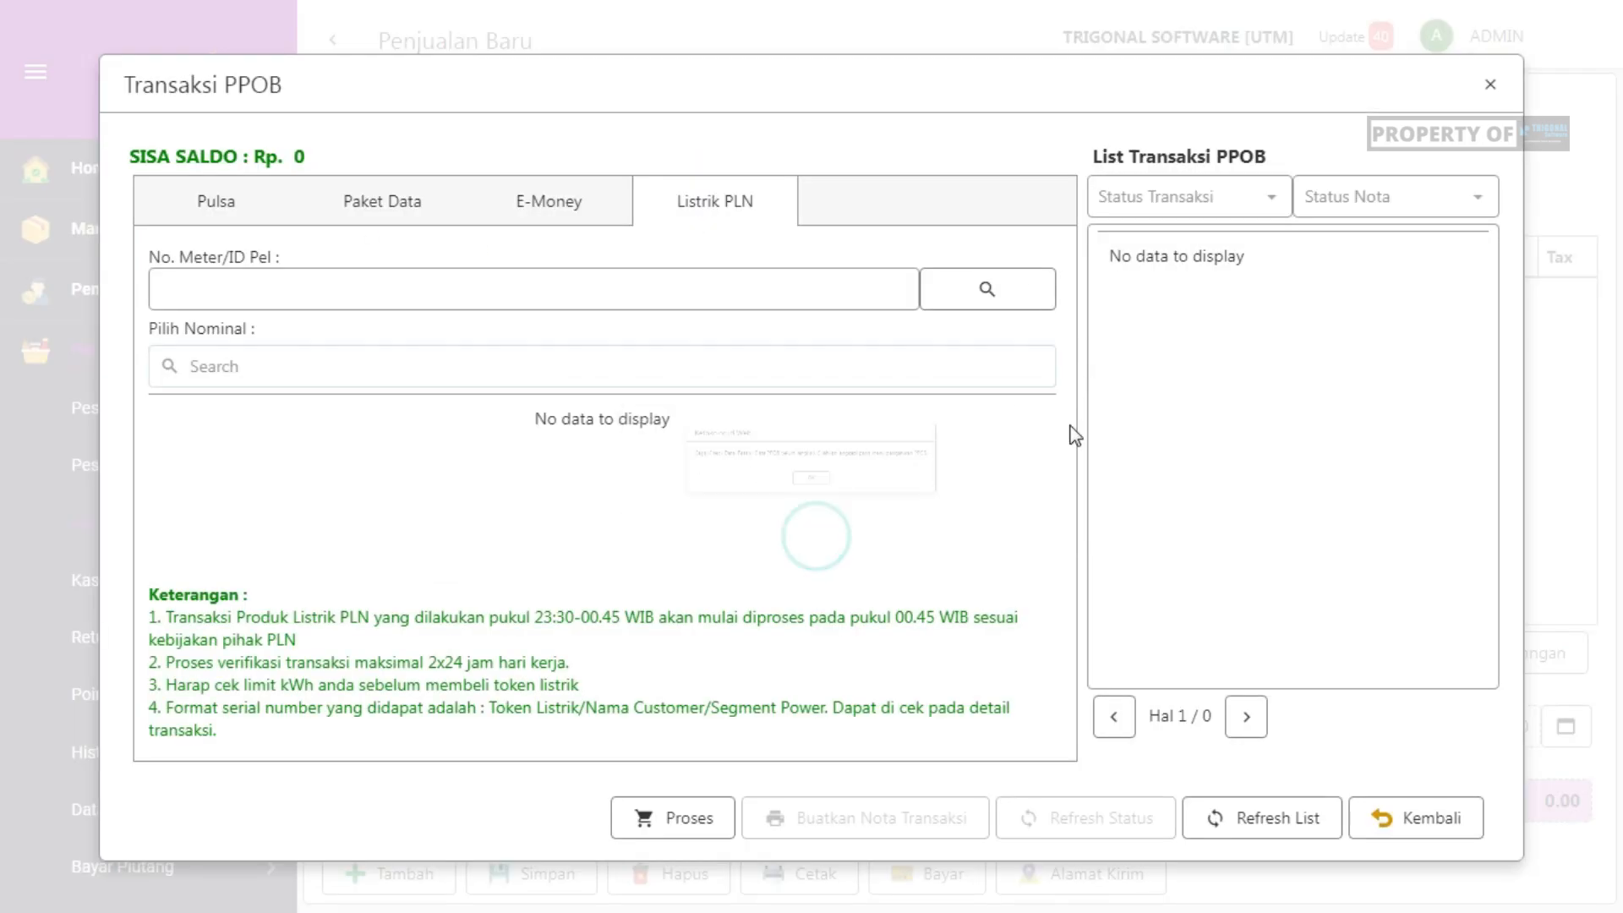
pyautogui.click(1394, 818)
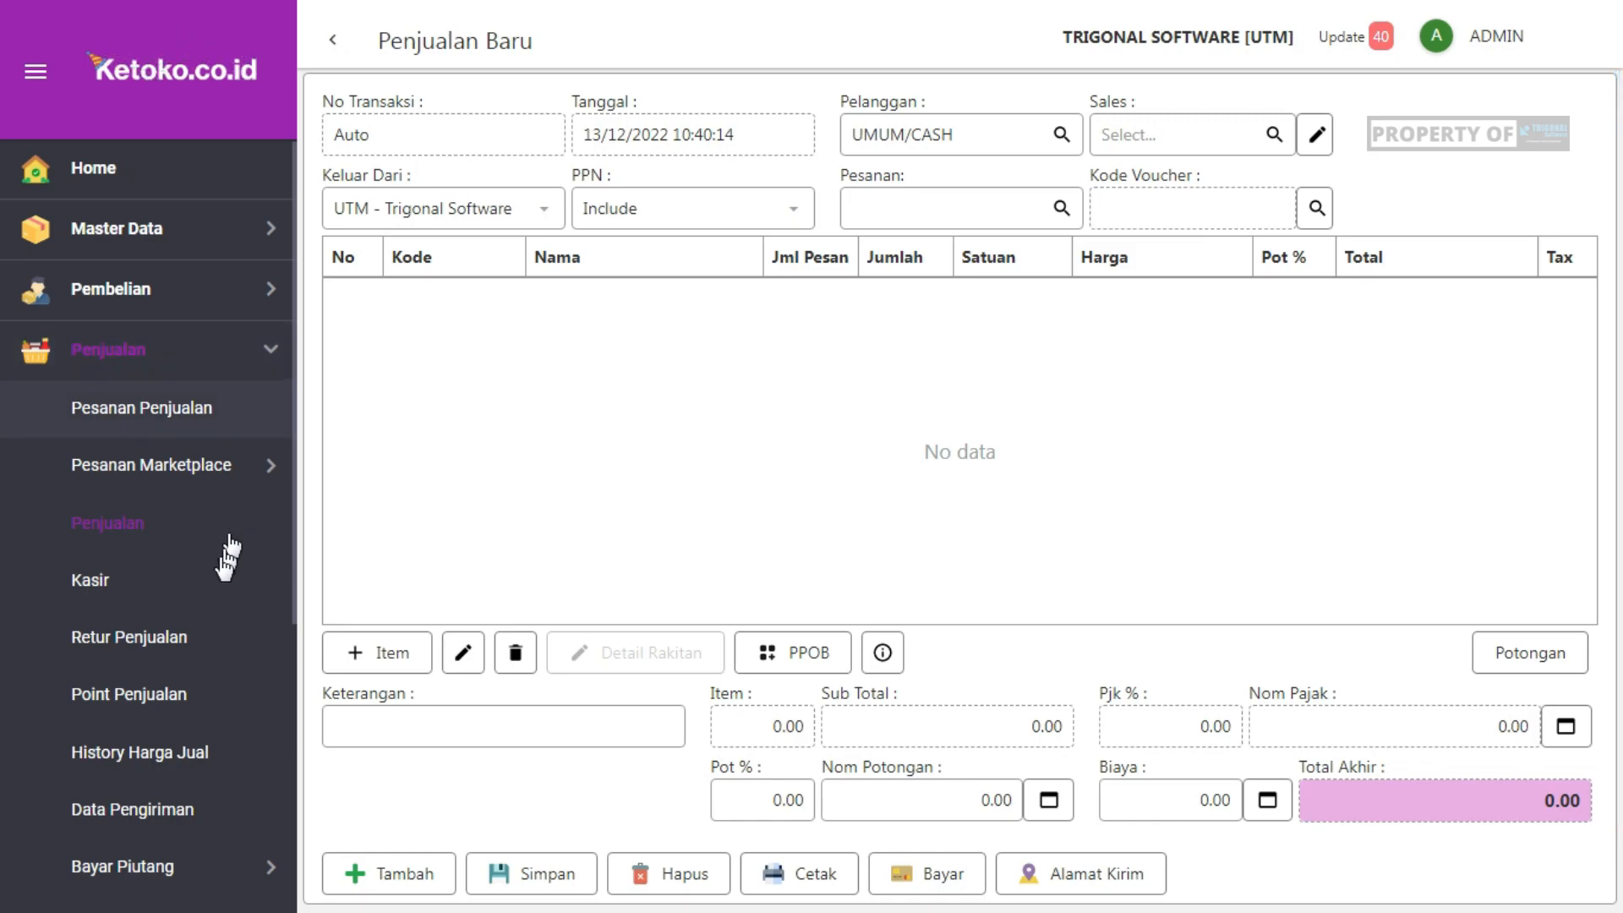
# Open the marketplace integration (Omnichannel) settings
pyautogui.scroll(-3, 202, 567)
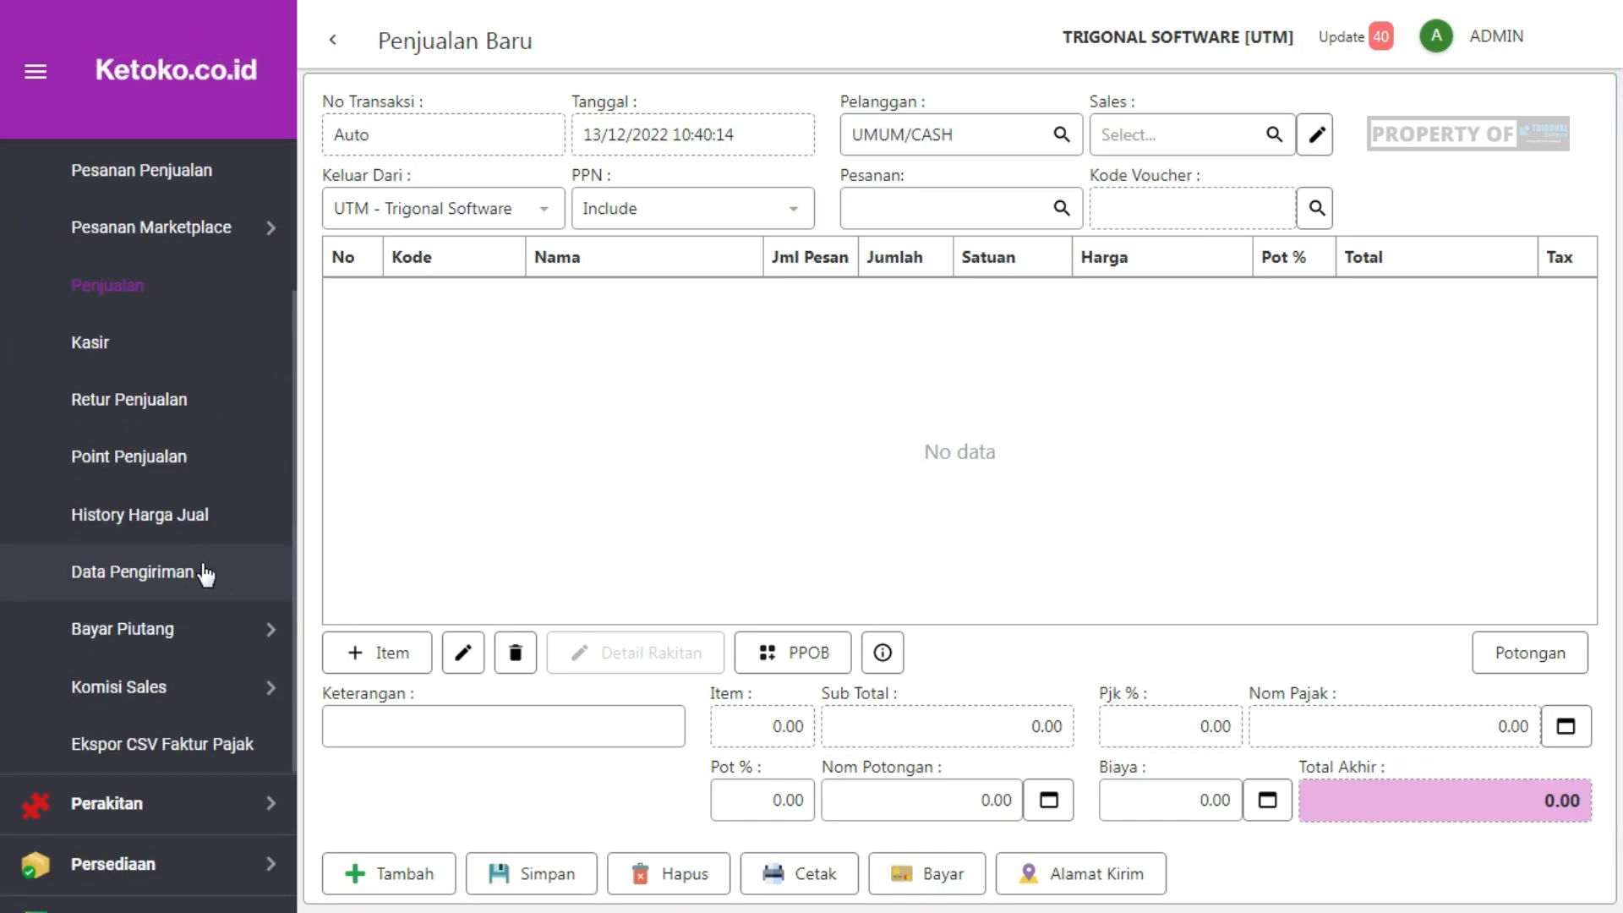
pyautogui.scroll(-1, 204, 568)
pyautogui.scroll(-1, 204, 580)
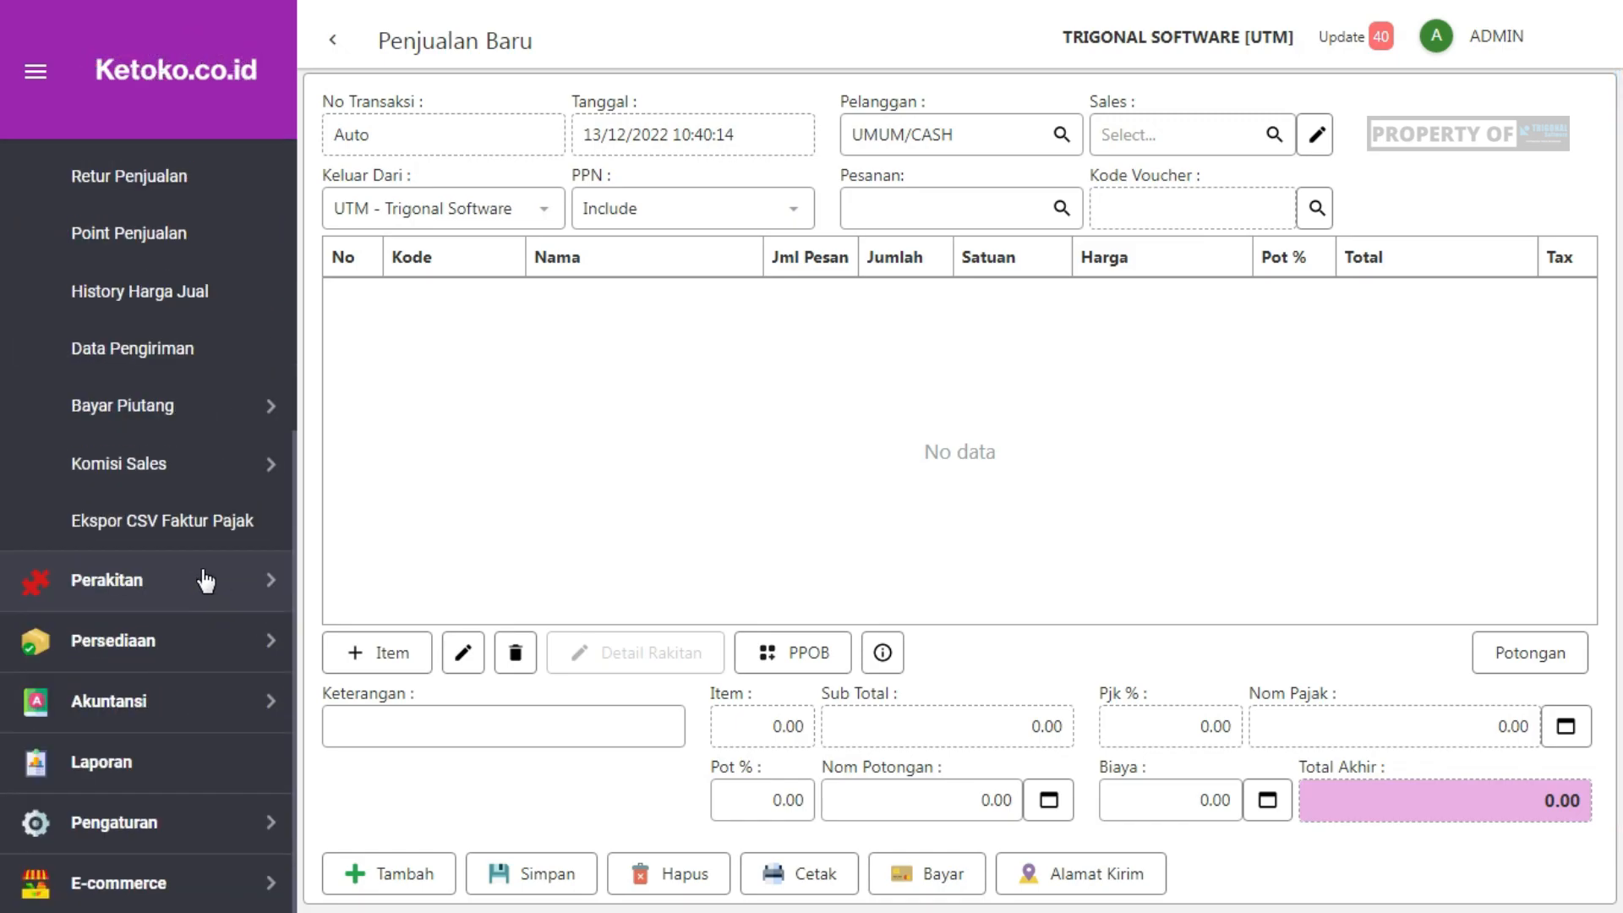
pyautogui.click(160, 826)
pyautogui.scroll(-5, 152, 797)
pyautogui.scroll(-1, 135, 735)
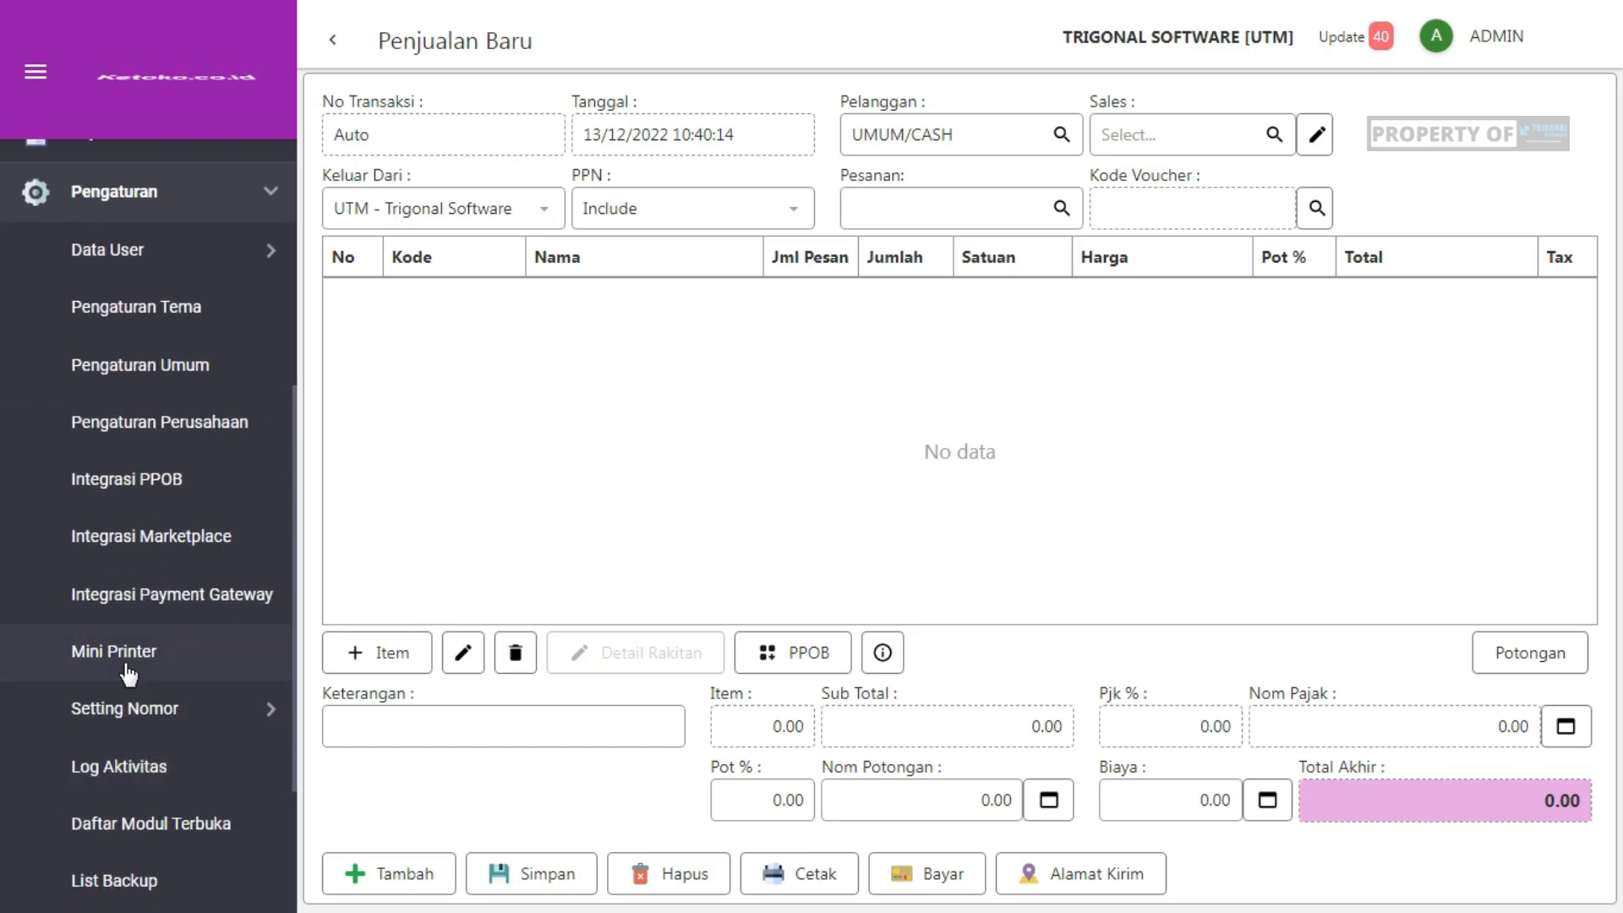
pyautogui.click(180, 549)
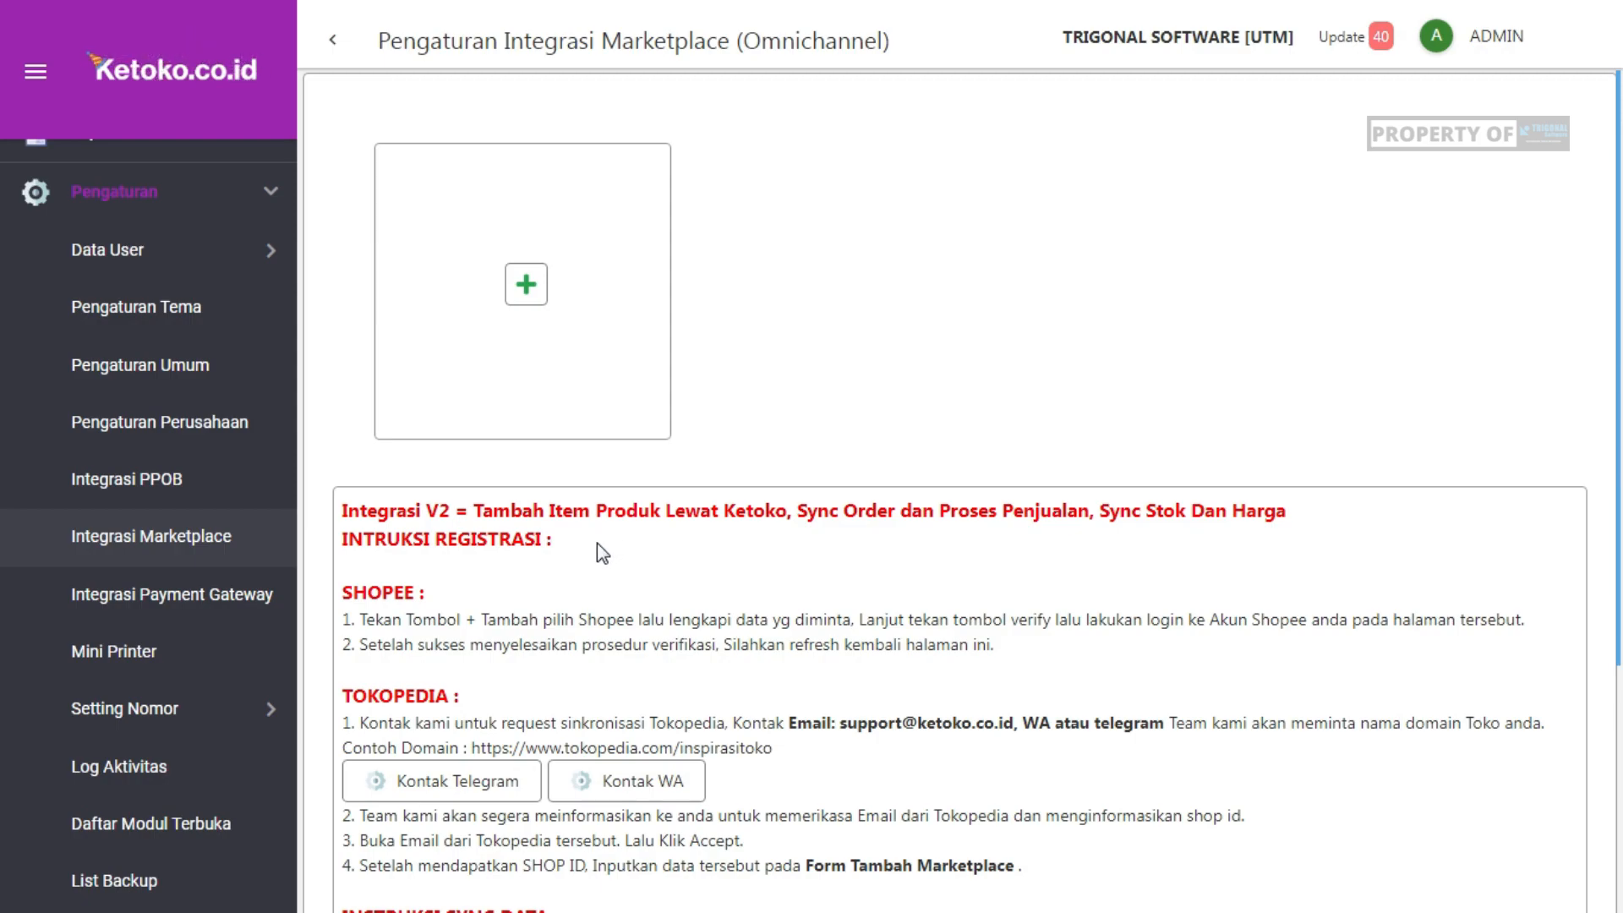
# Read the Shopee and Tokopedia registration instructions and the data sync notes for marketplace integration
pyautogui.scroll(-4, 603, 551)
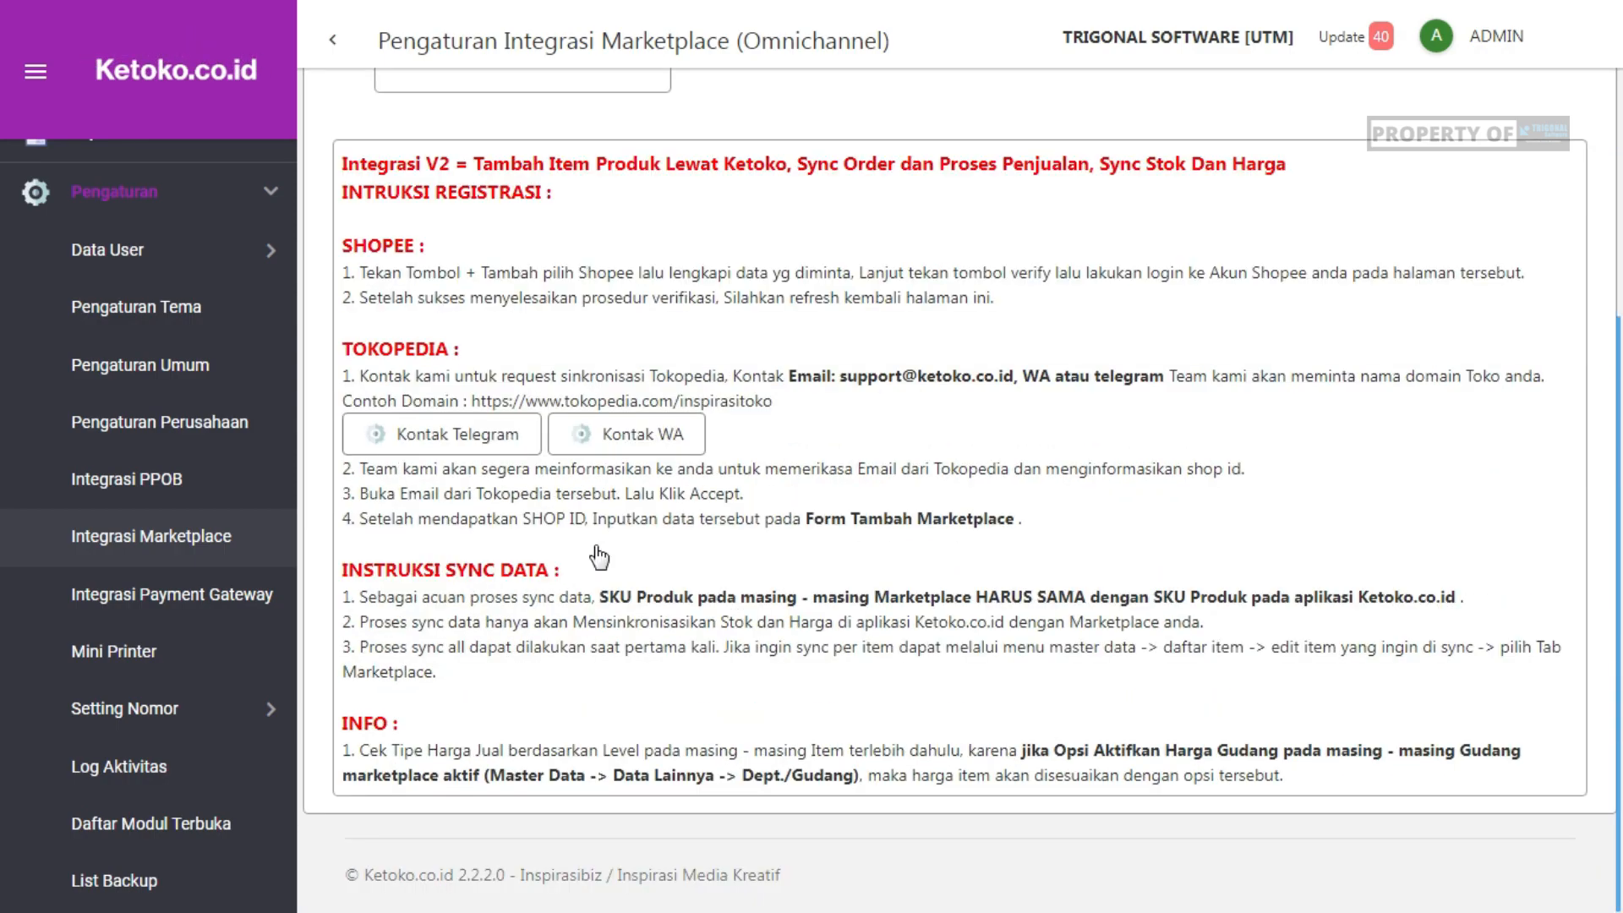
pyautogui.scroll(4, 600, 555)
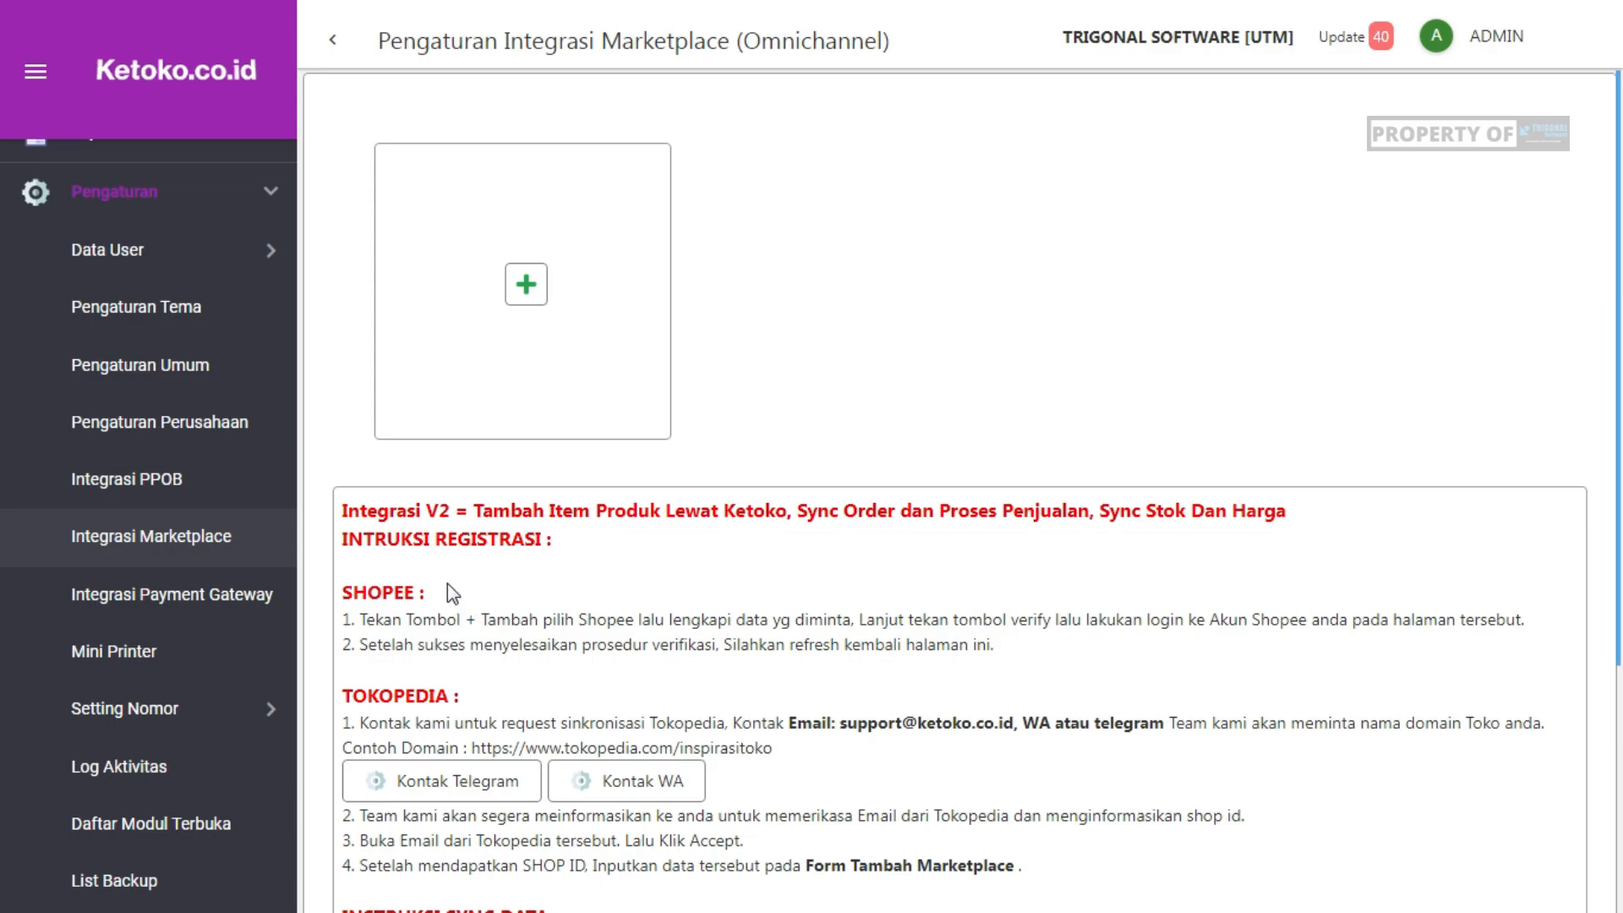
pyautogui.scroll(-2, 584, 717)
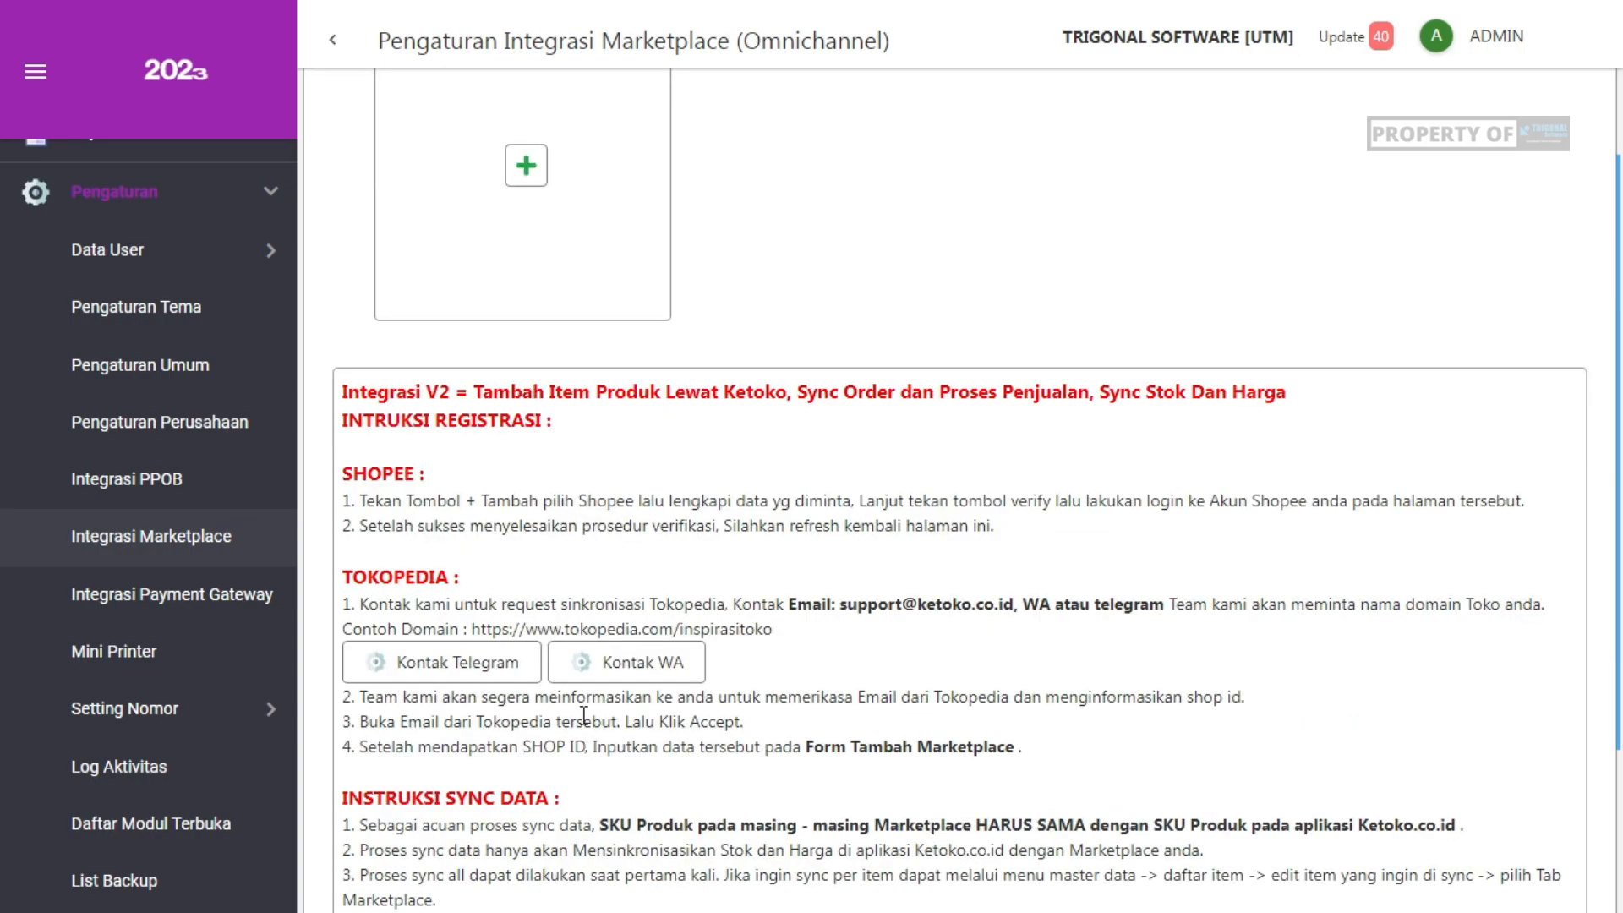